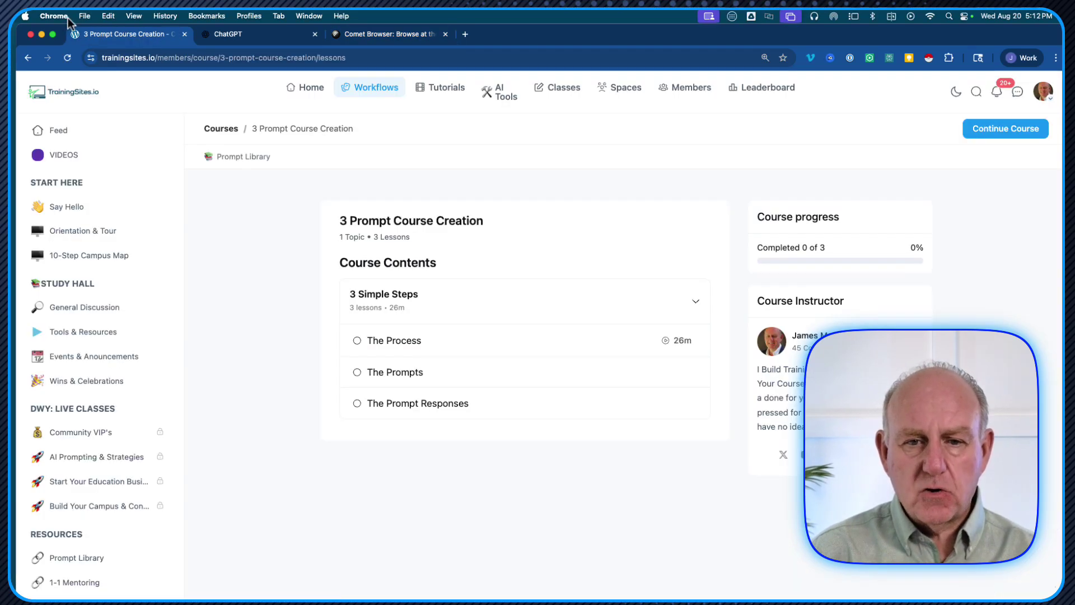
Step: Open the 3 Prompt Course Creation course from the course list and bring Comet's The Process lesson full screen
click(225, 130)
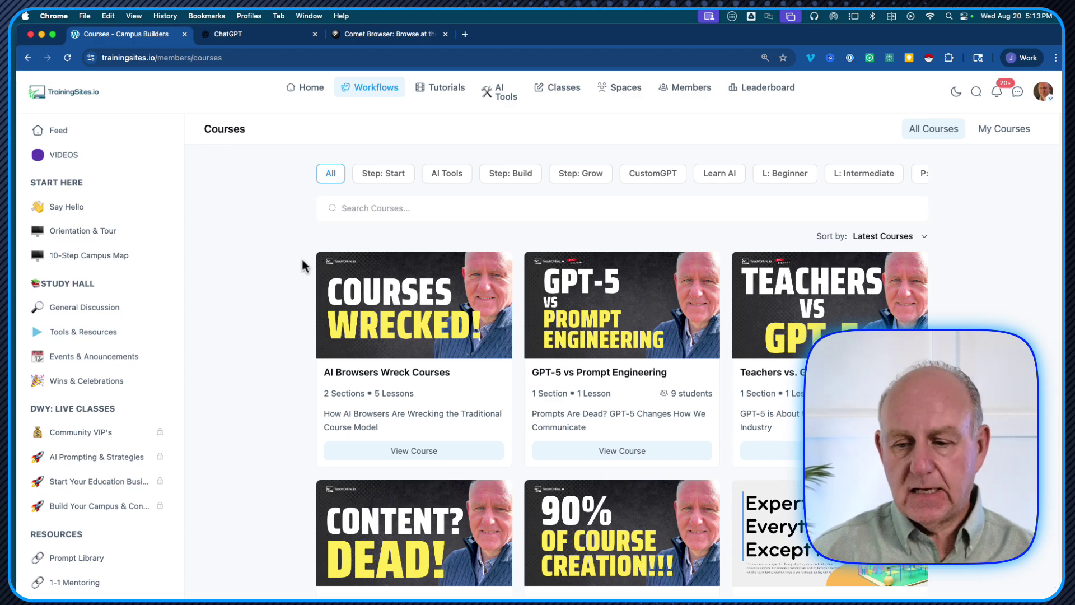
scroll(305, 264, down, 10)
scroll(368, 453, down, 6)
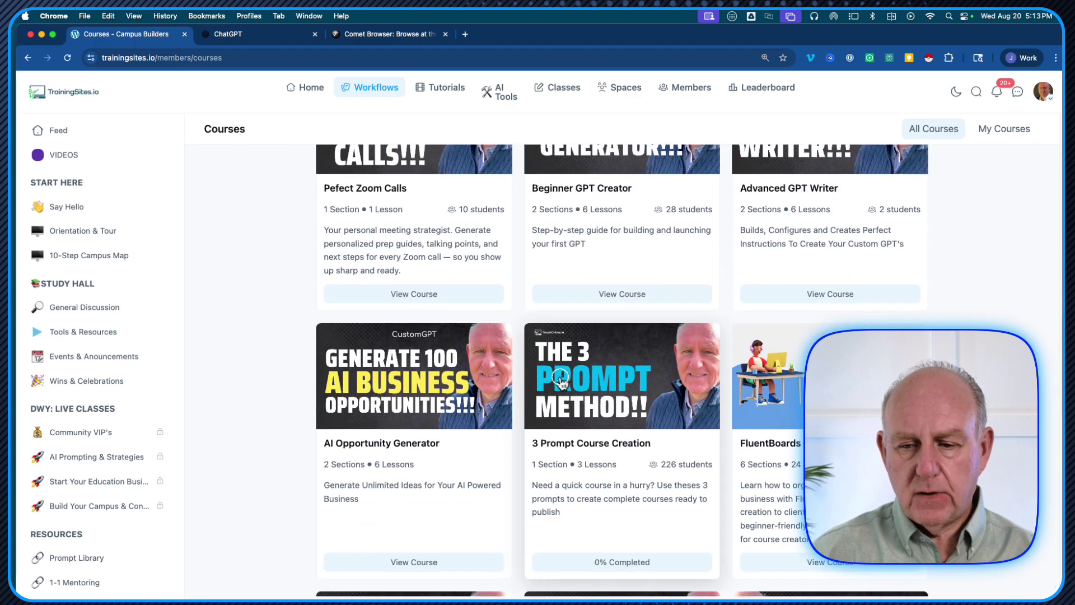
click(560, 381)
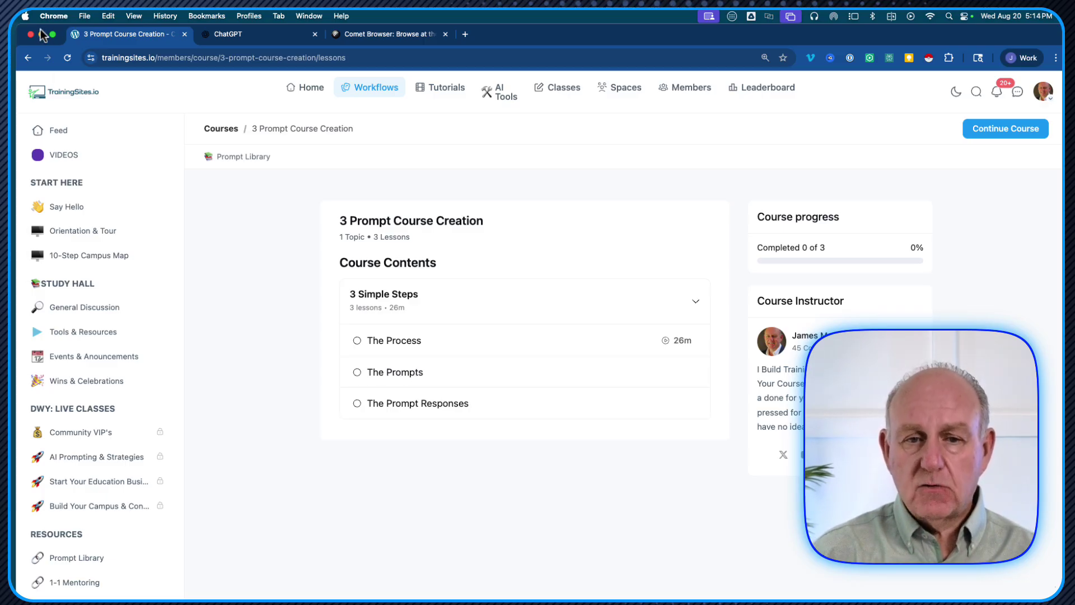
key(ctrl+Up)
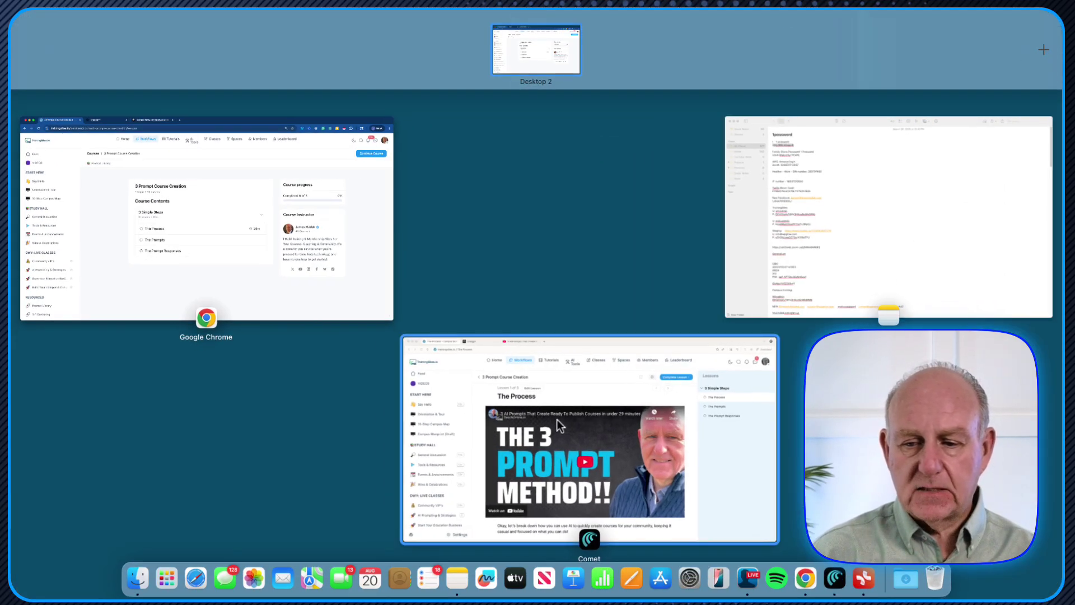
click(527, 423)
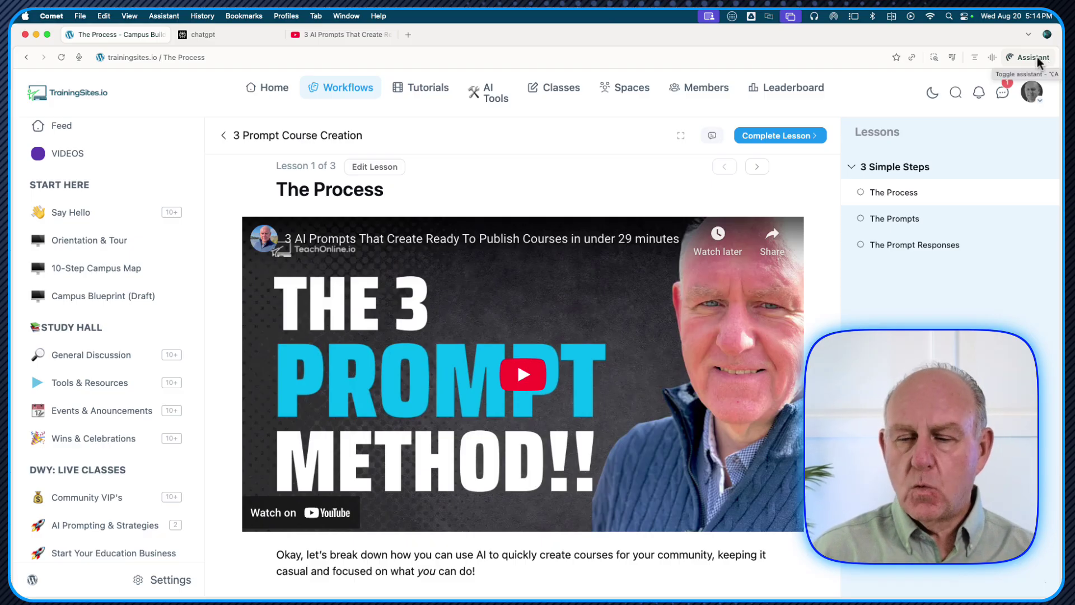
Step: Open the Assistant panel beside The Process lesson, then minimize Comet to reveal Chrome's course page
click(1036, 58)
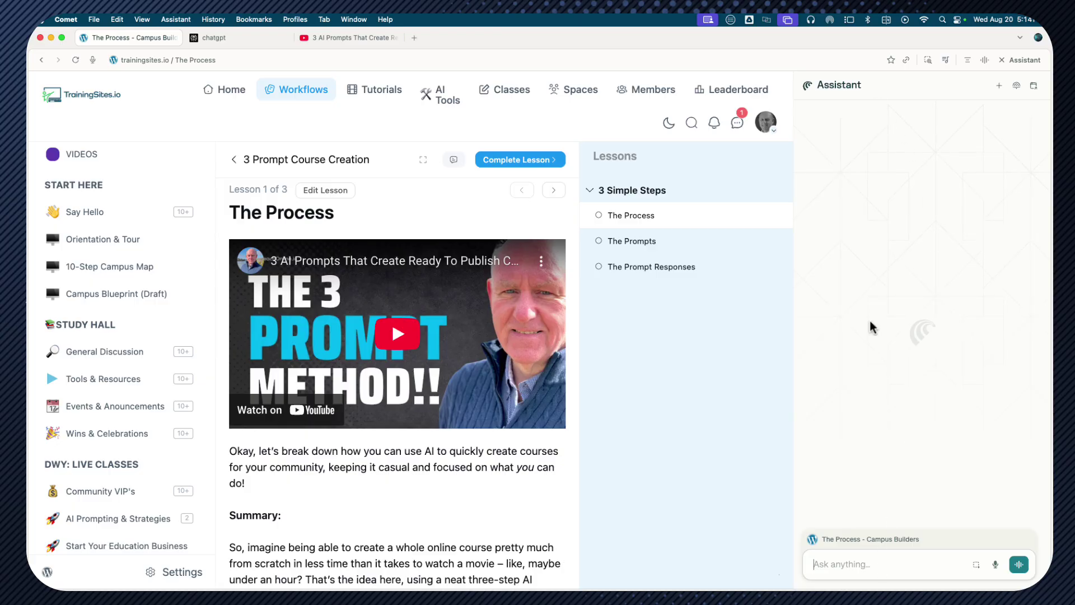
click(1020, 63)
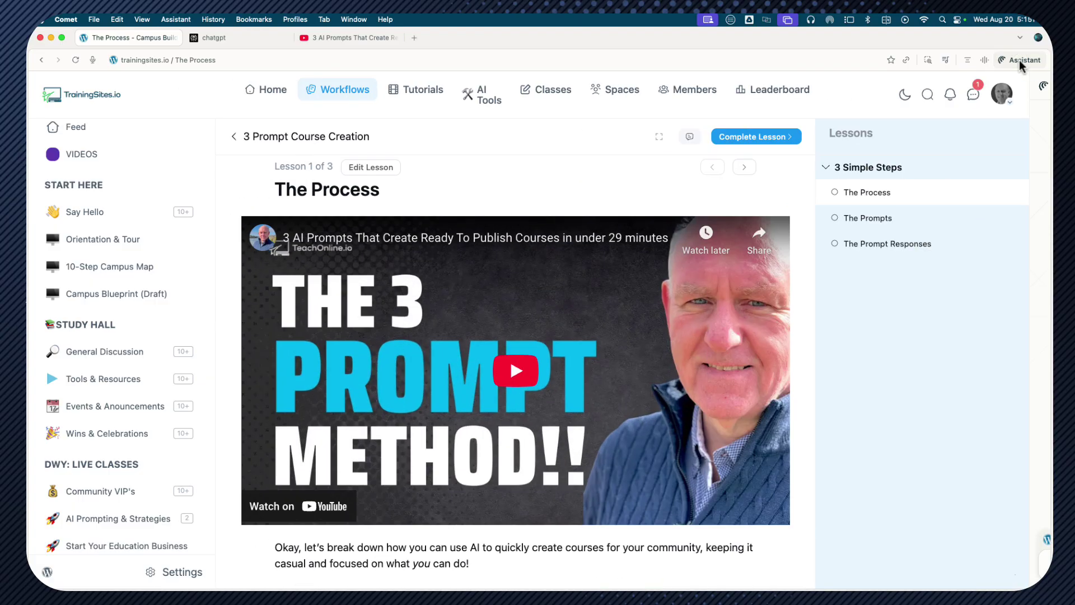
click(1020, 63)
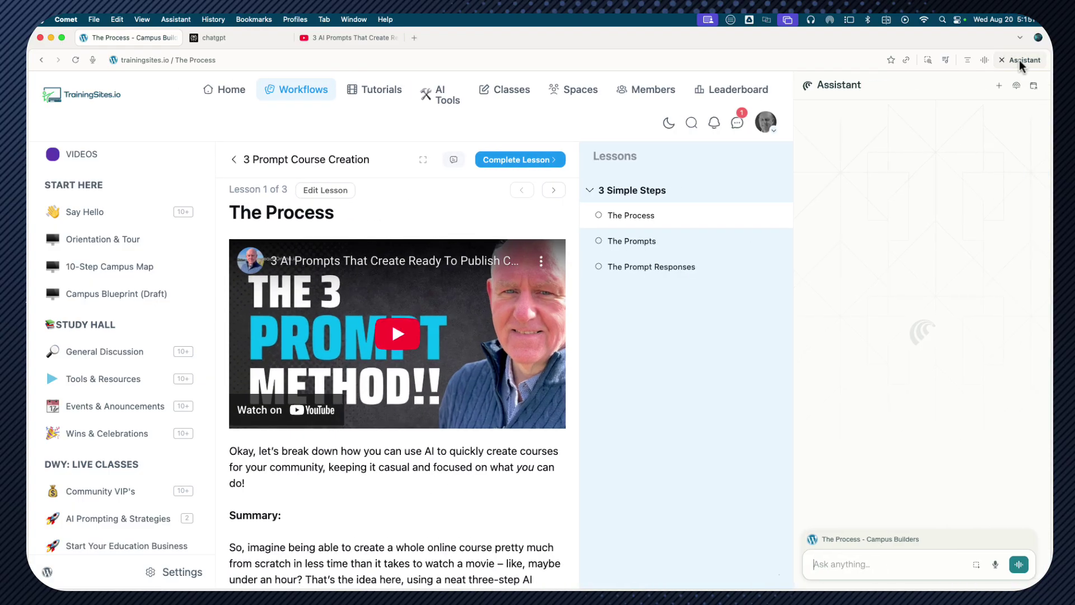
click(50, 38)
click(73, 319)
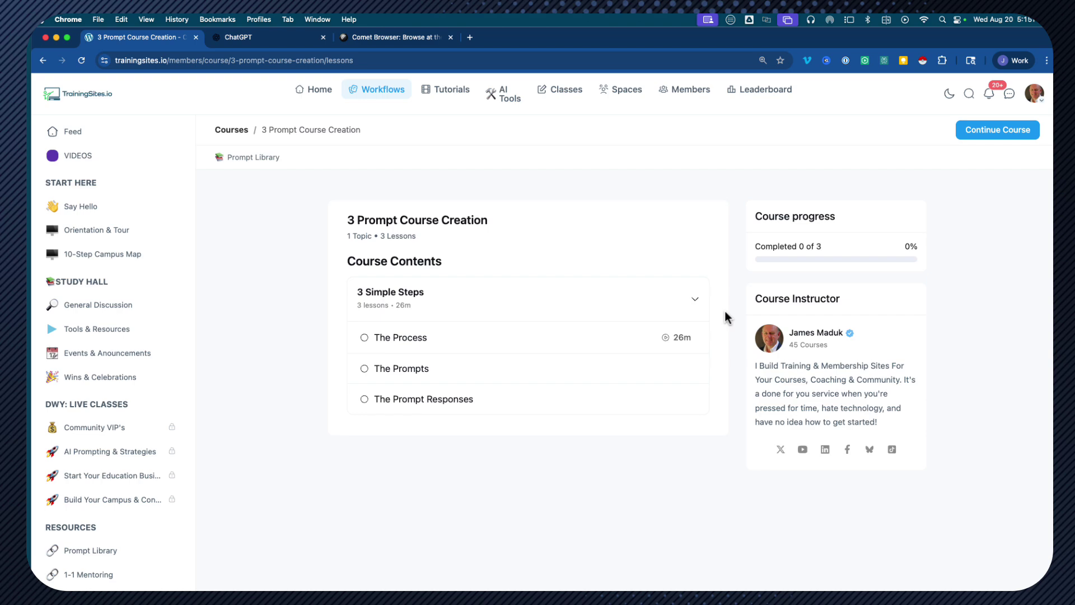
Step: Show ChatGPT's new-chat tool options like Agent mode and Deep research, then view all open windows
click(251, 41)
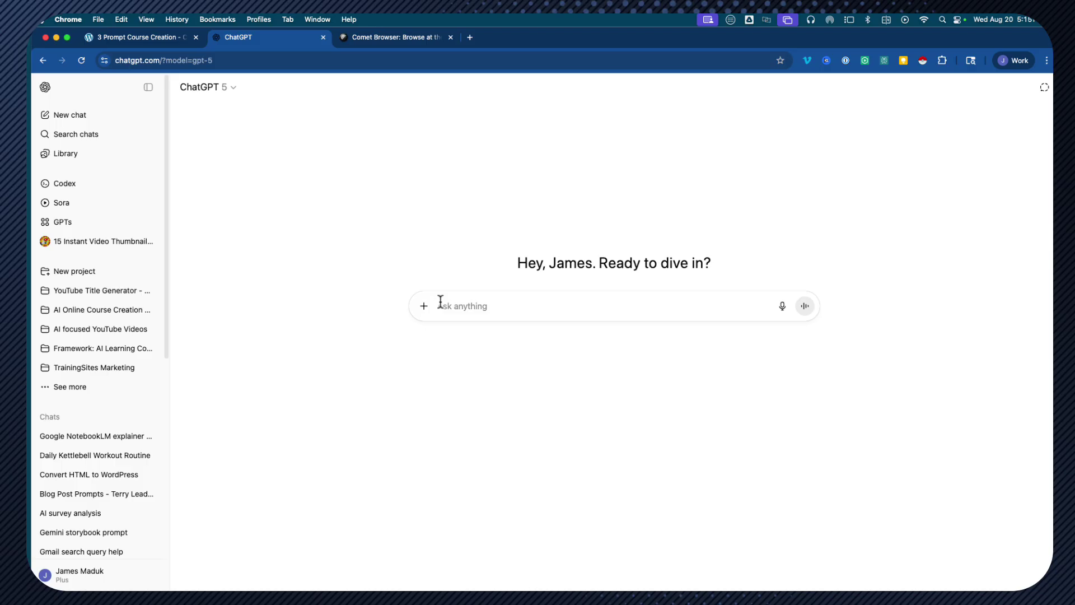
click(424, 305)
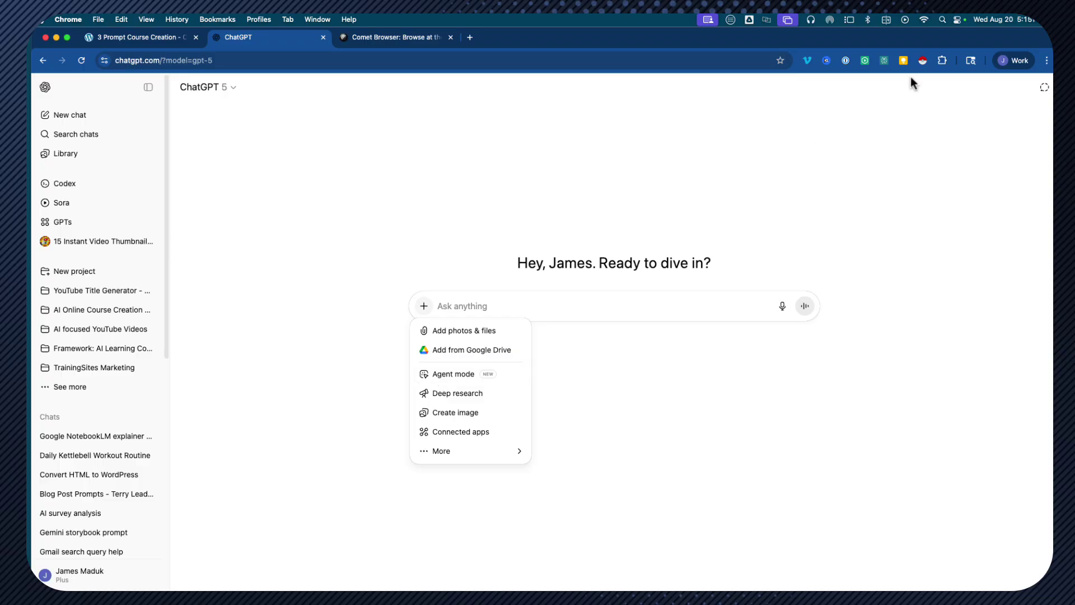
key(ctrl+Up)
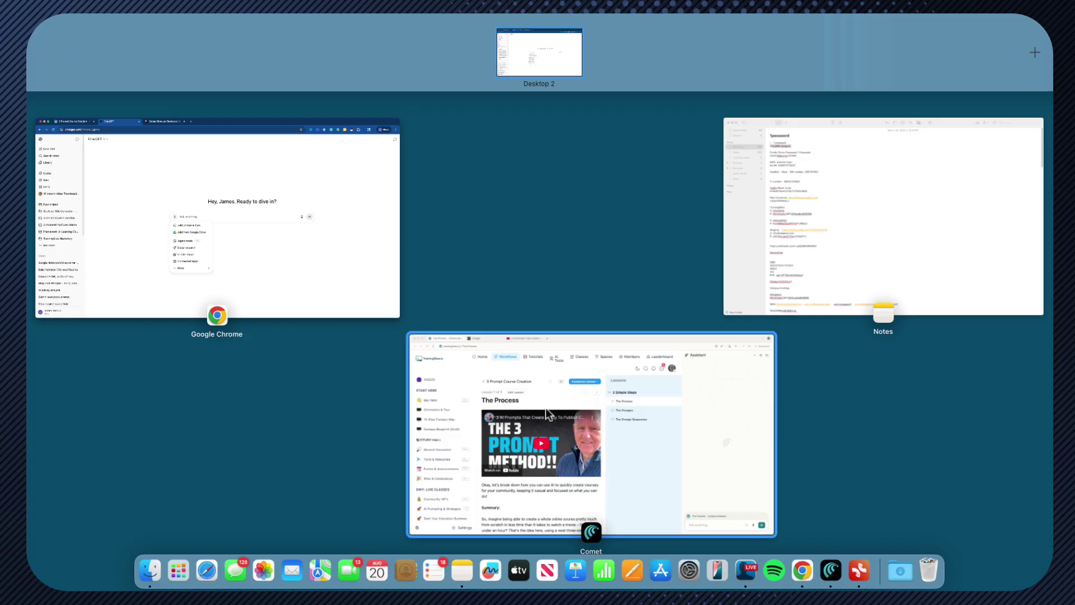
Step: Bring Comet back and scroll The Process lesson through its takeaways and action items to Lesson discussions
click(518, 417)
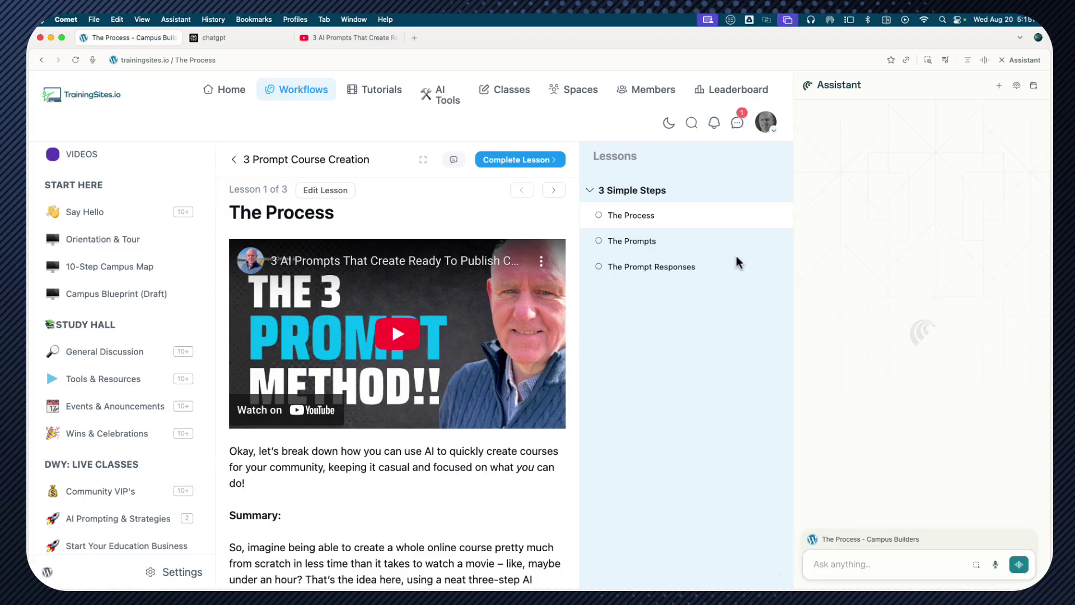
scroll(360, 413, down, 3)
scroll(360, 413, down, 10)
scroll(360, 413, up, 4)
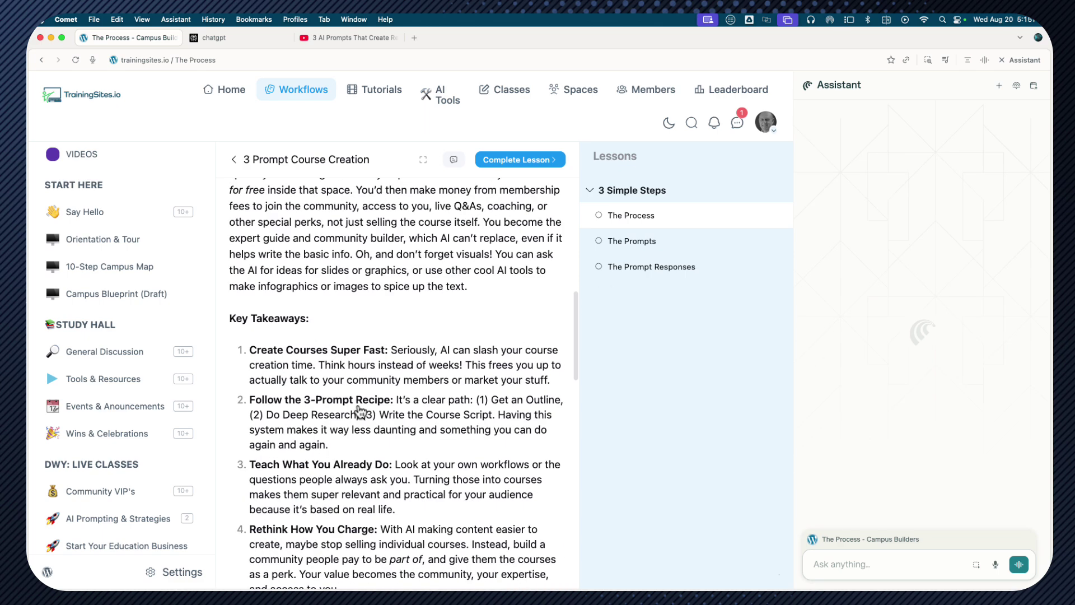
scroll(360, 413, up, 5)
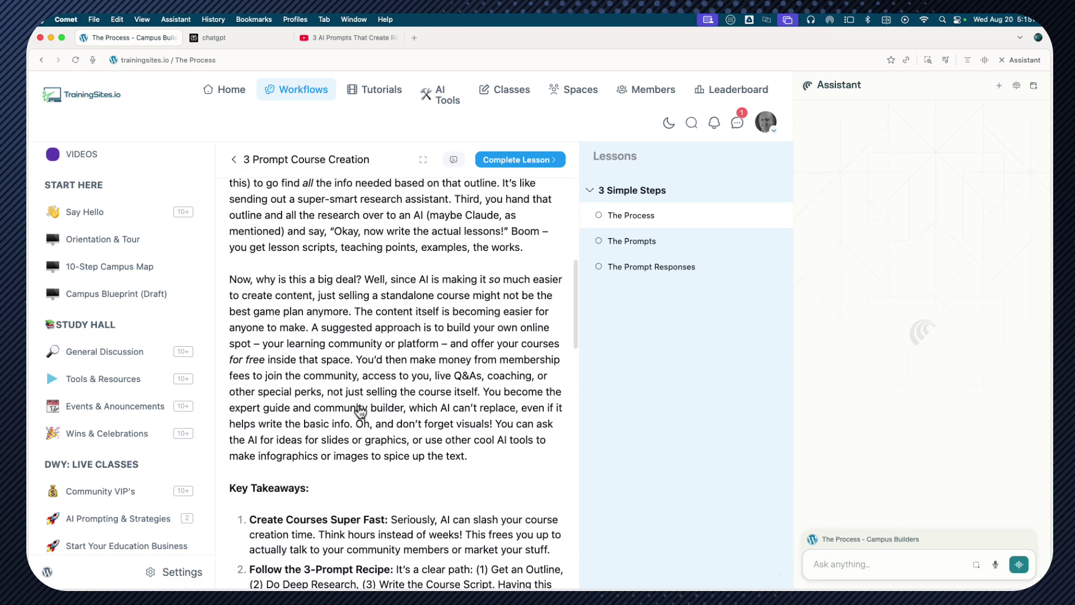
scroll(361, 413, down, 2)
scroll(361, 413, down, 3)
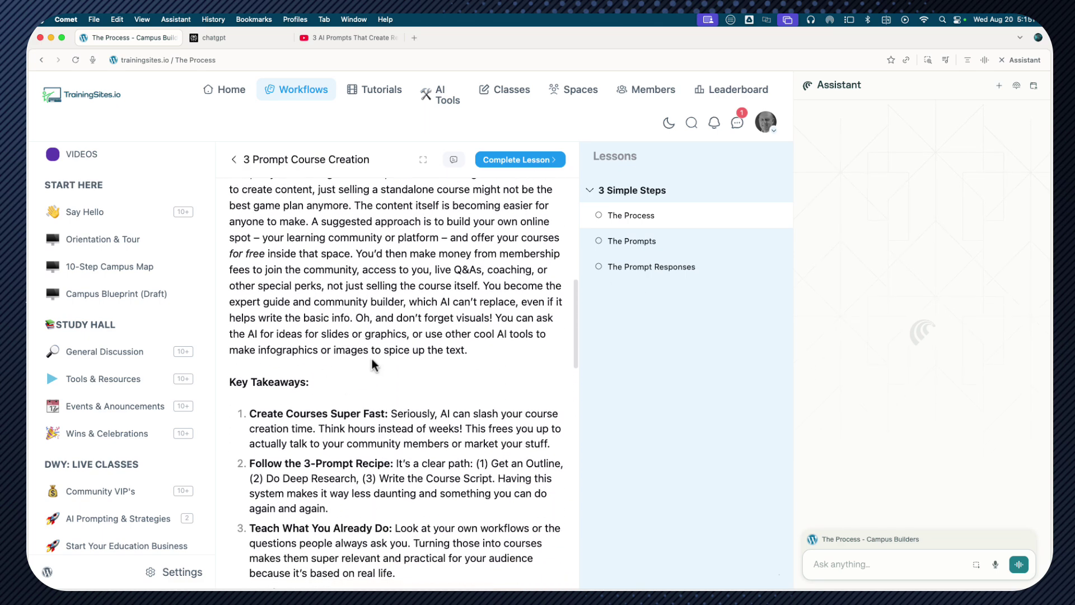
scroll(372, 364, down, 1)
scroll(372, 364, down, 18)
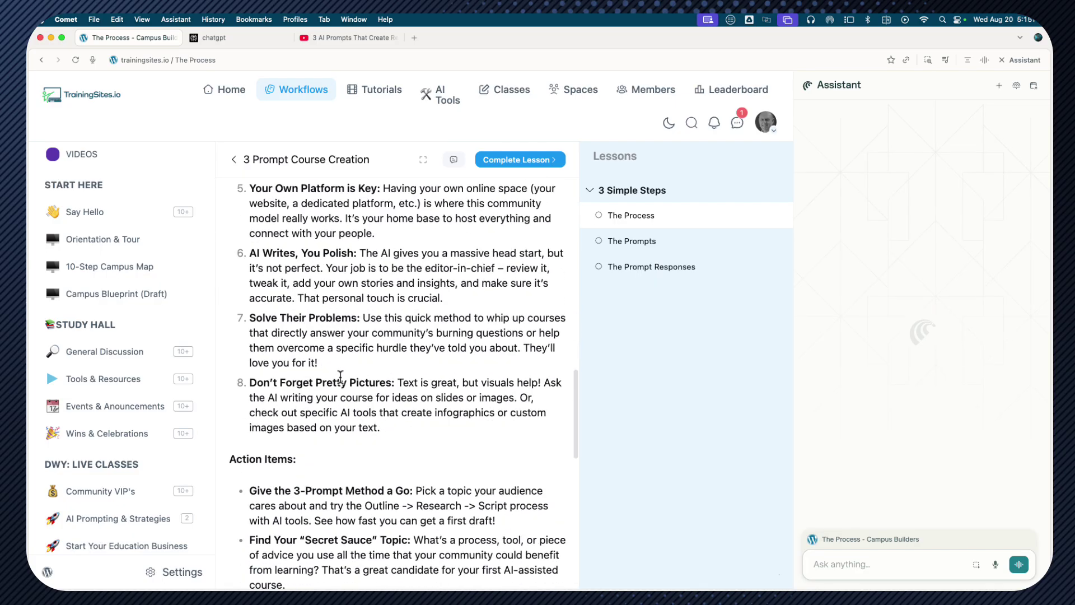
scroll(340, 377, down, 13)
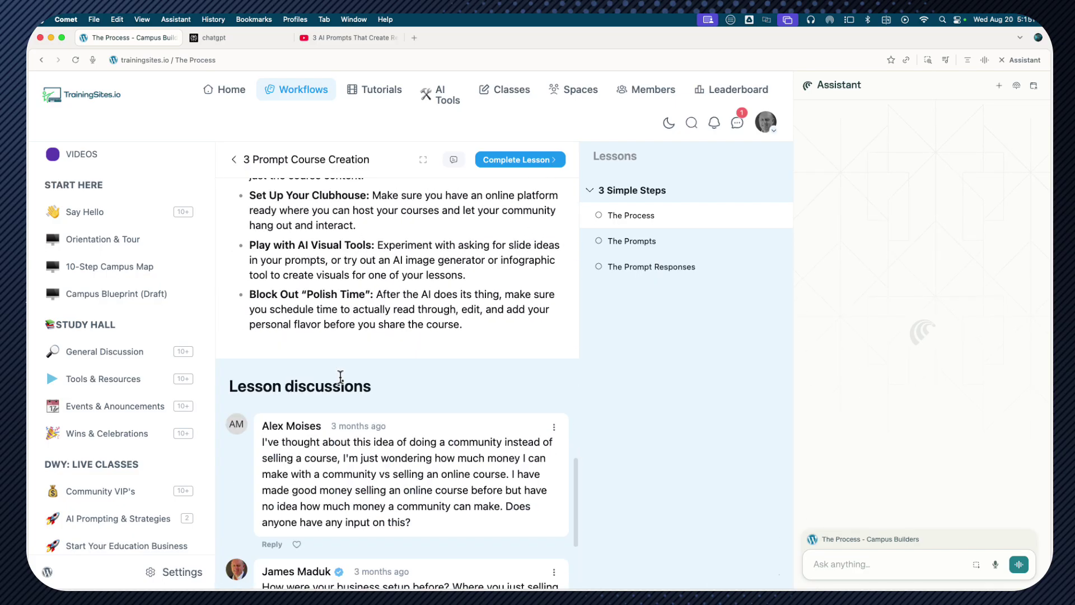
scroll(340, 378, down, 8)
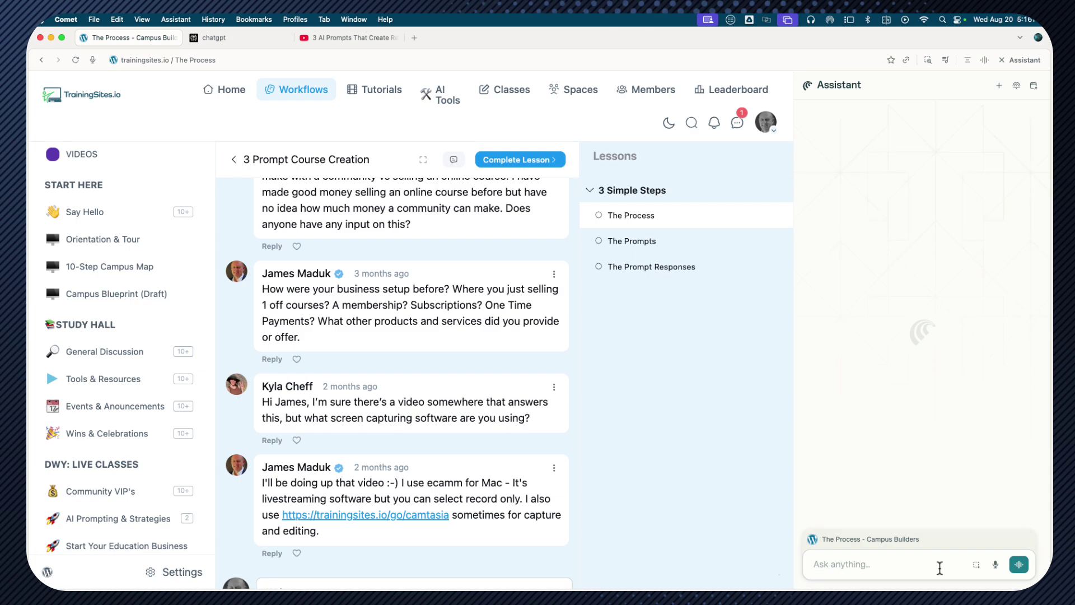
Step: Ask the Assistant 'How can I use this process to create a course on communication skills'
text(How /c)
key(BackSpace)
key(BackSpace)
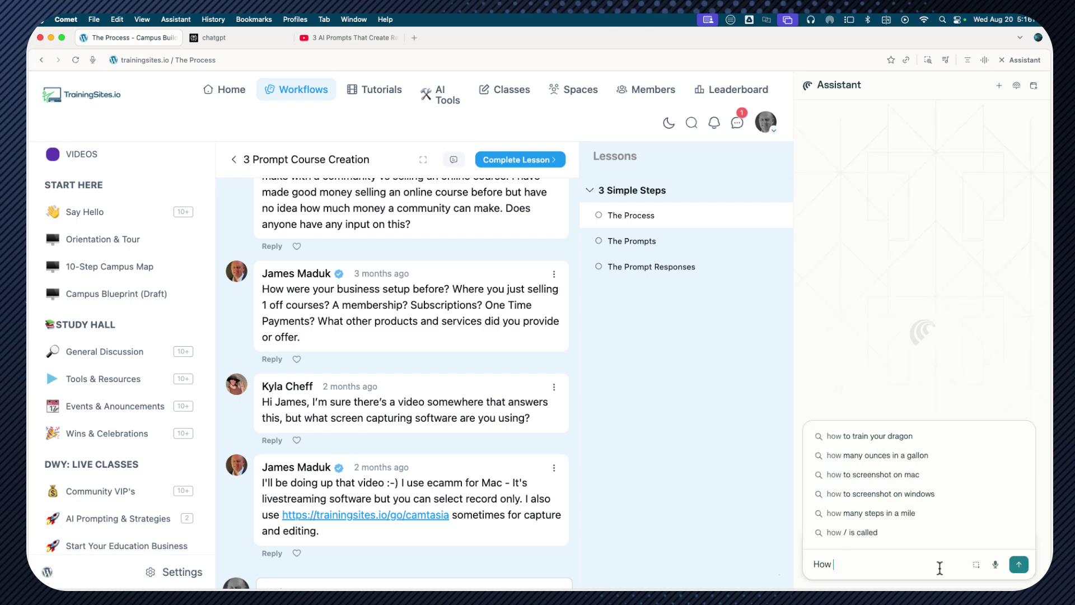
text(can)
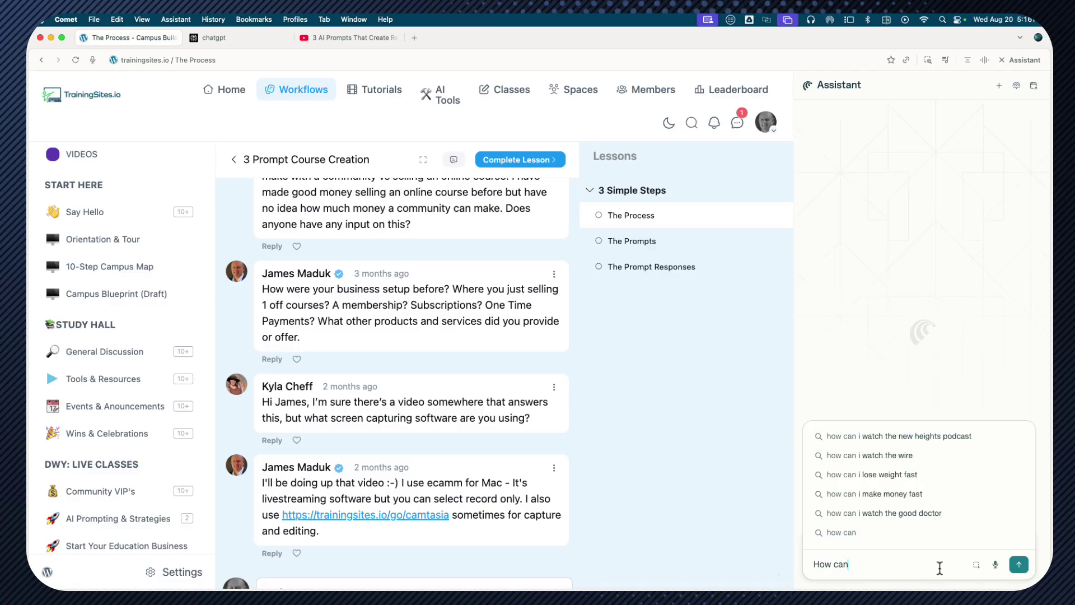
text( I use th)
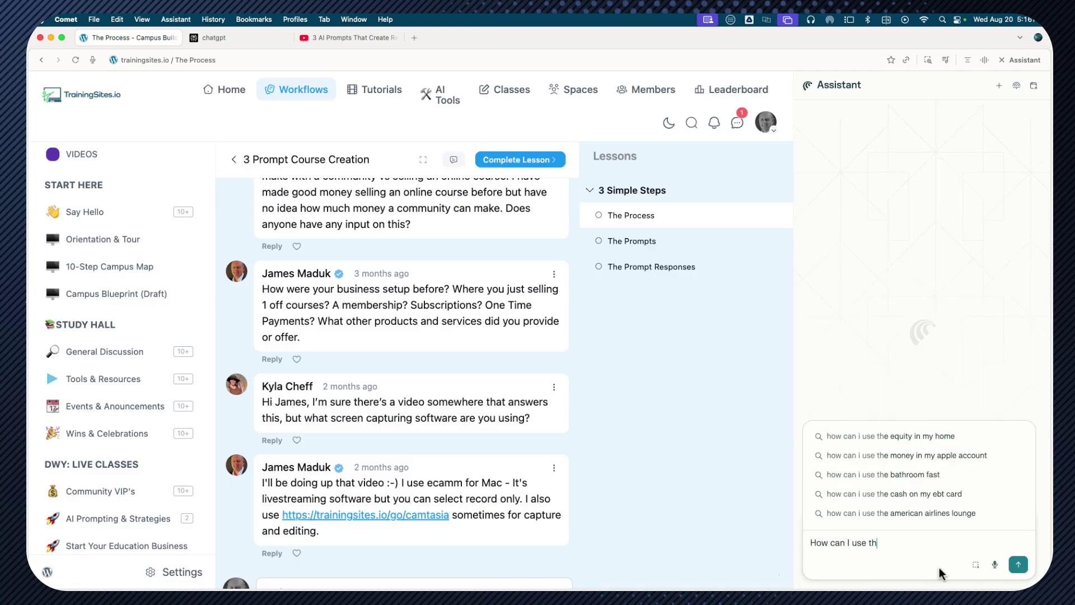
text(is proc)
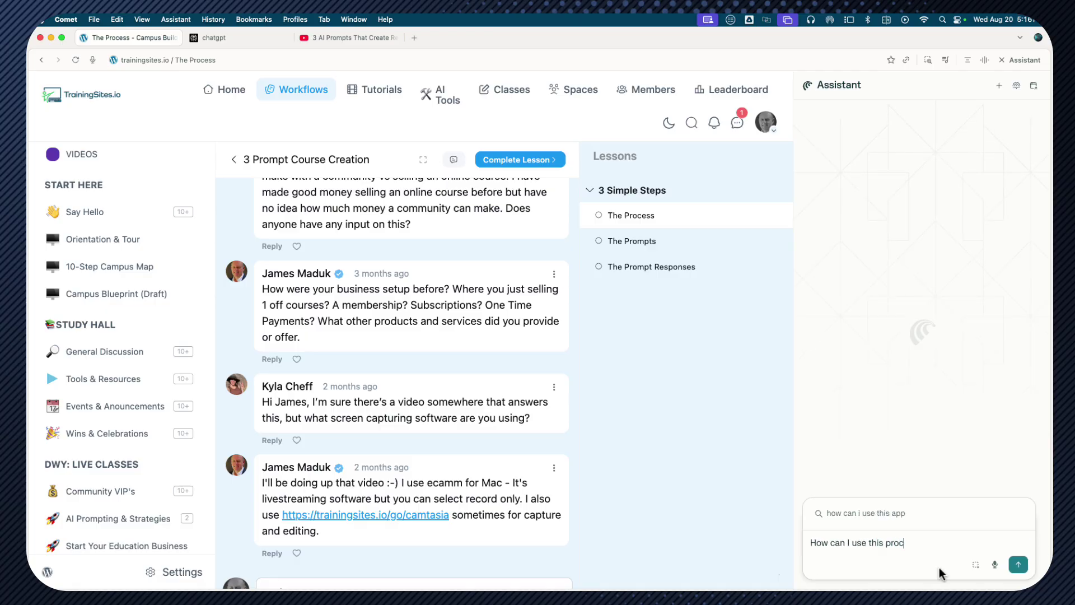
text(ess to create)
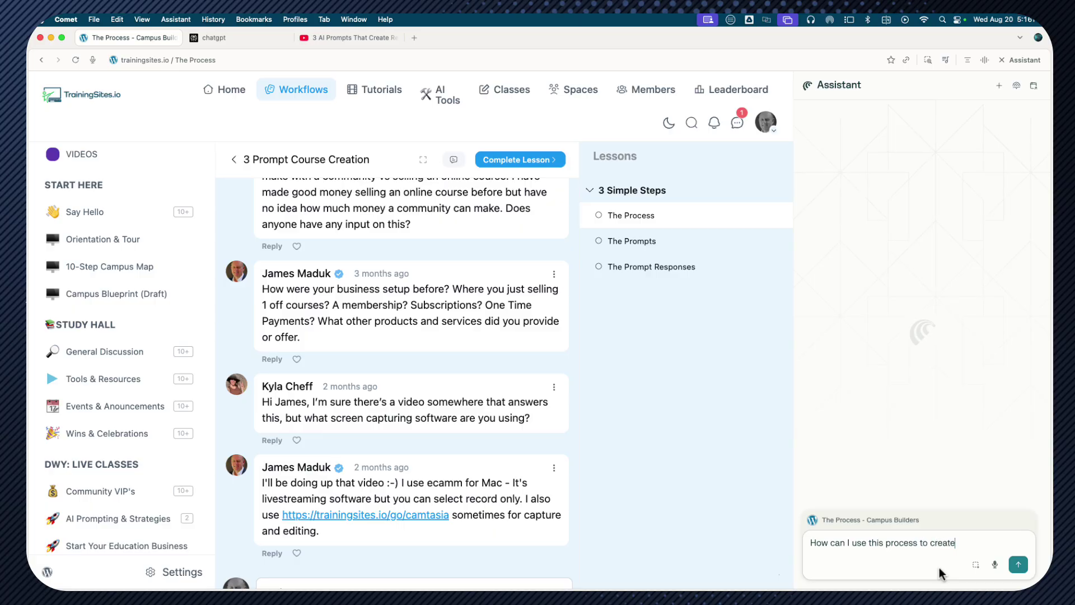
text( a course on communication ski)
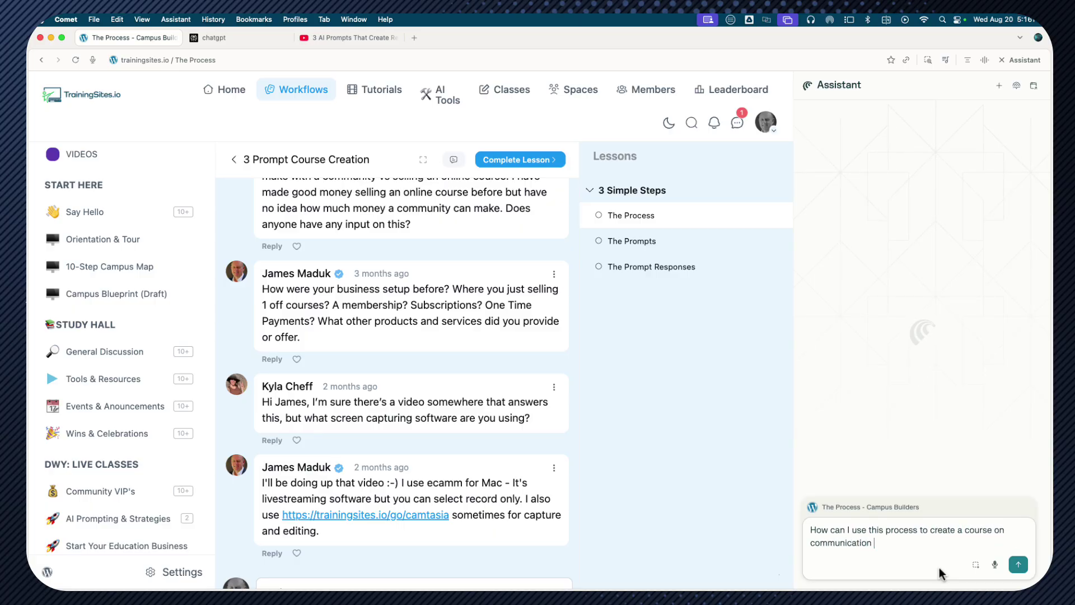
text(lls)
click(1019, 565)
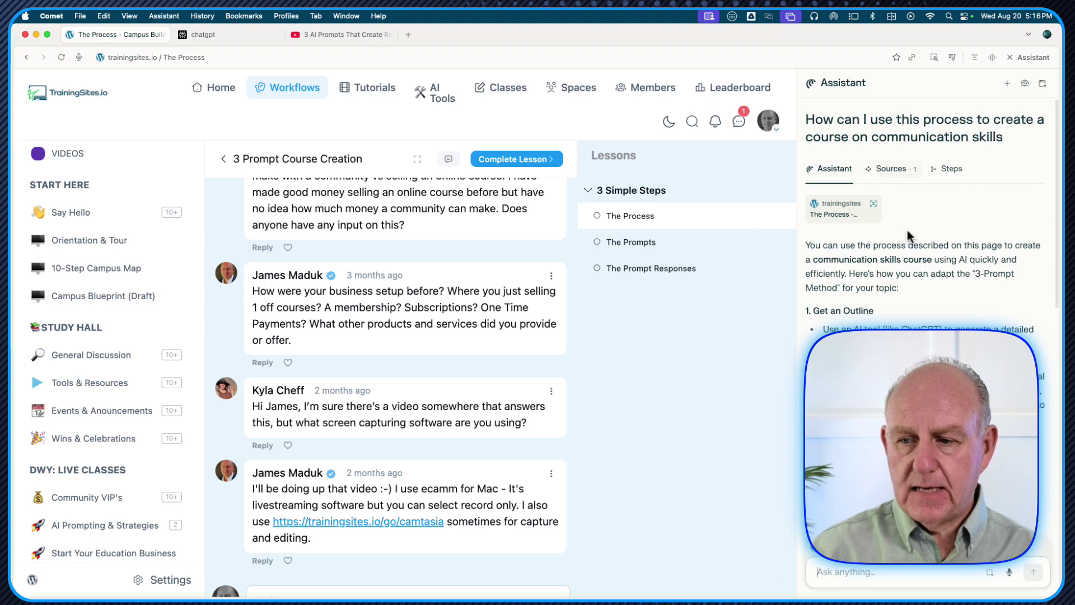
Step: Read the Assistant's answer down through its delivery tips to the Action Plan
scroll(856, 305, down, 3)
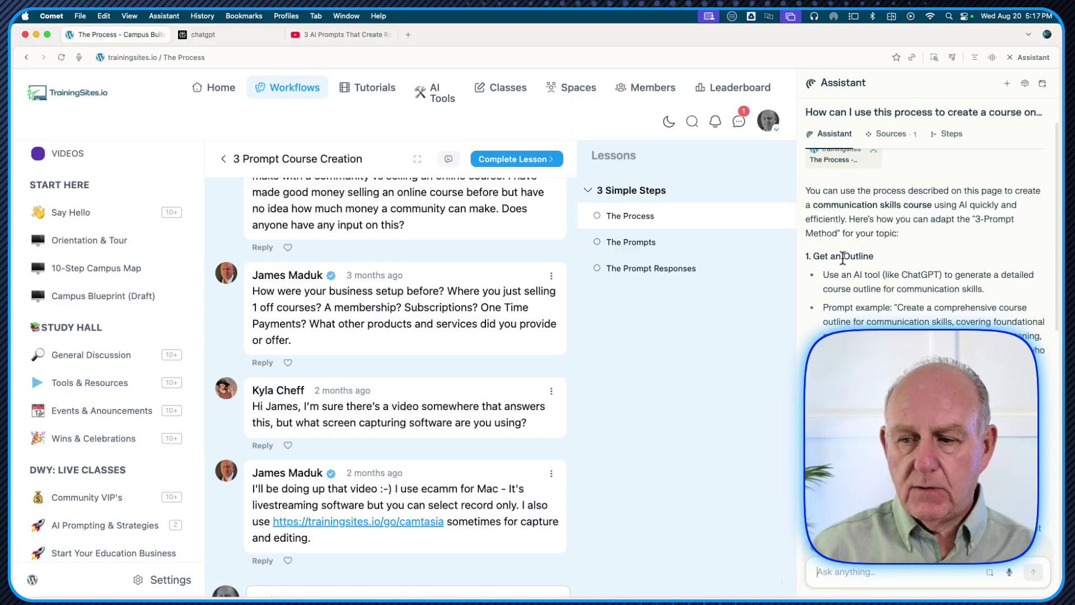
scroll(874, 274, down, 1)
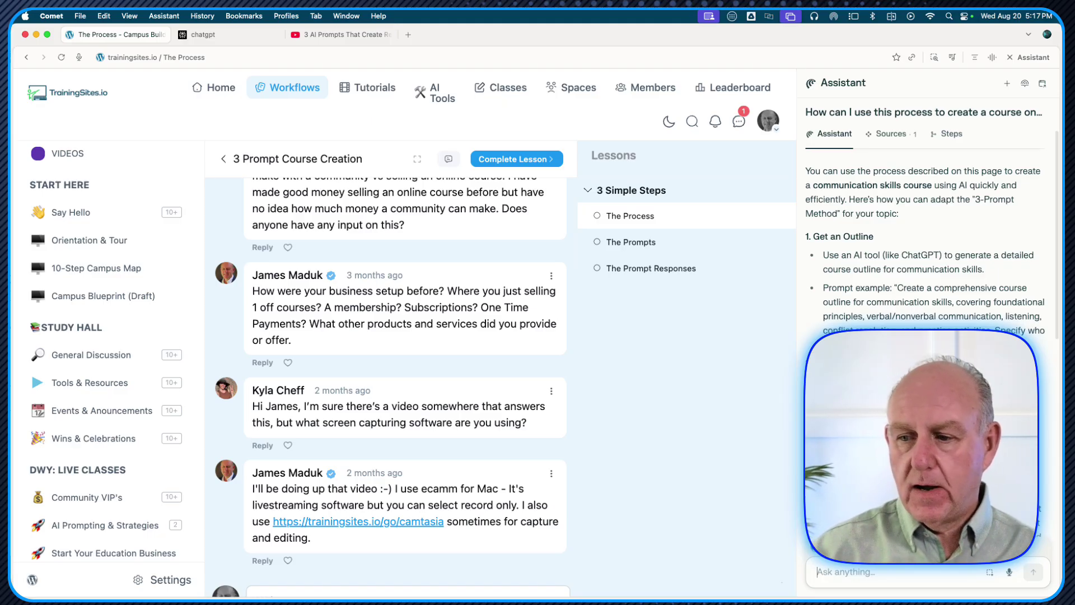
scroll(861, 286, down, 4)
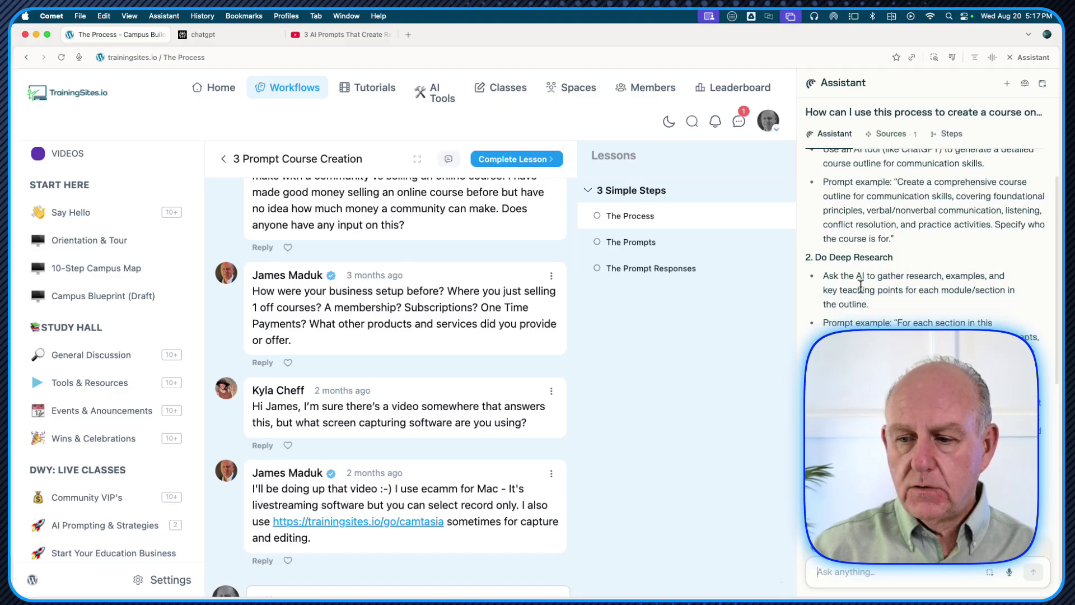
scroll(896, 324, down, 9)
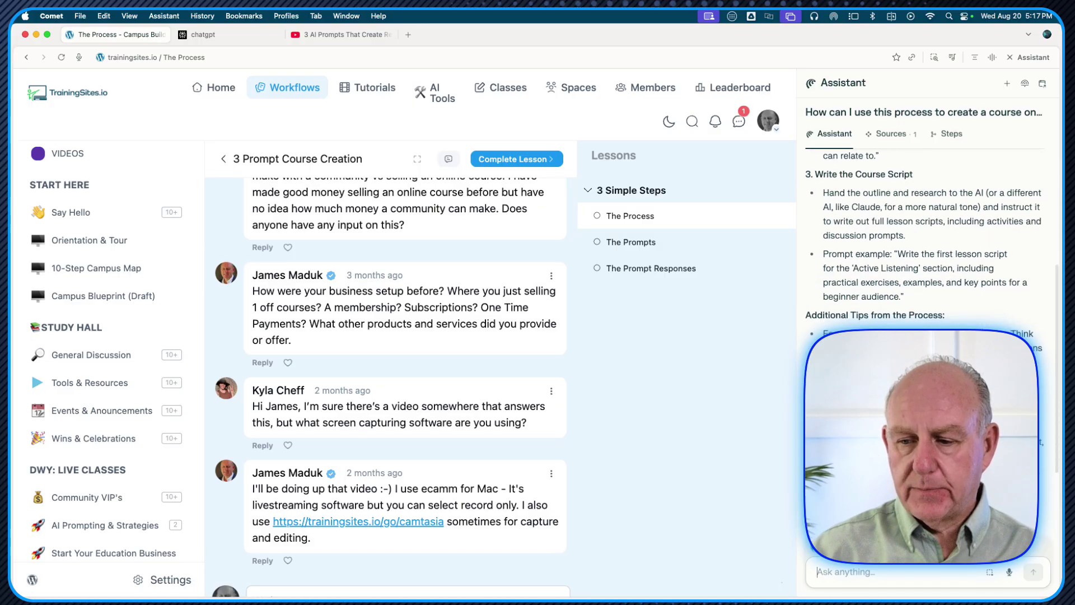
scroll(924, 246, down, 6)
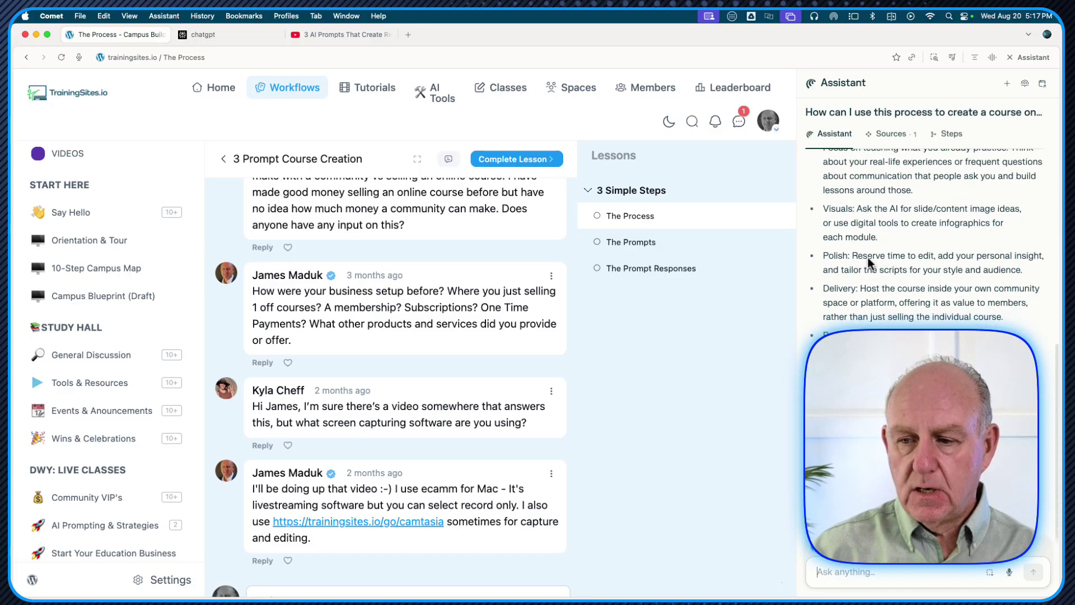
scroll(871, 302, down, 2)
scroll(924, 235, down, 2)
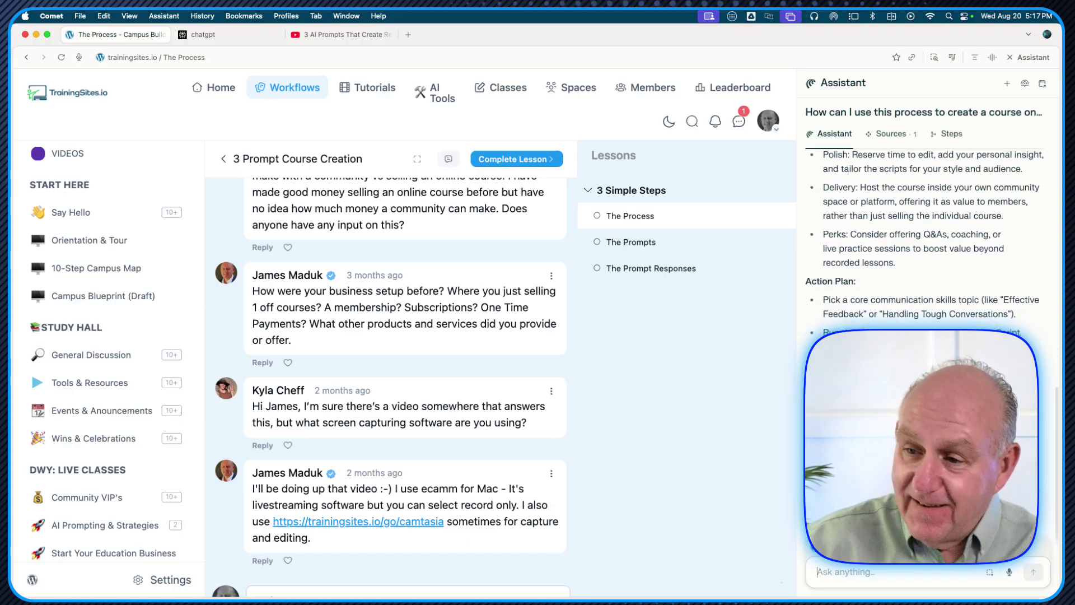
click(818, 571)
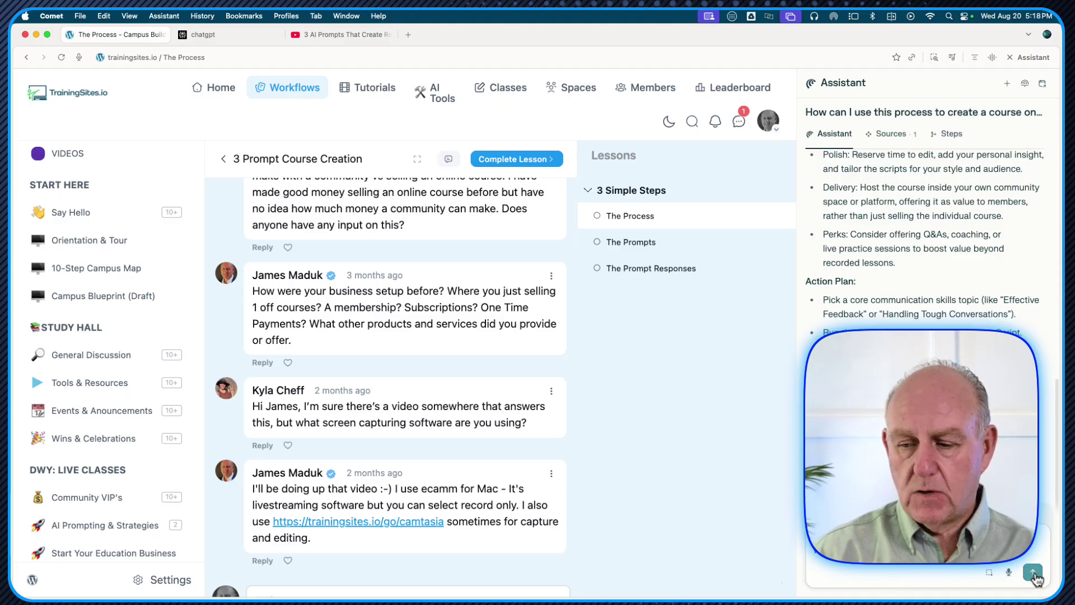
Step: Send the follow-up question asking which part of the process is most important
click(1034, 572)
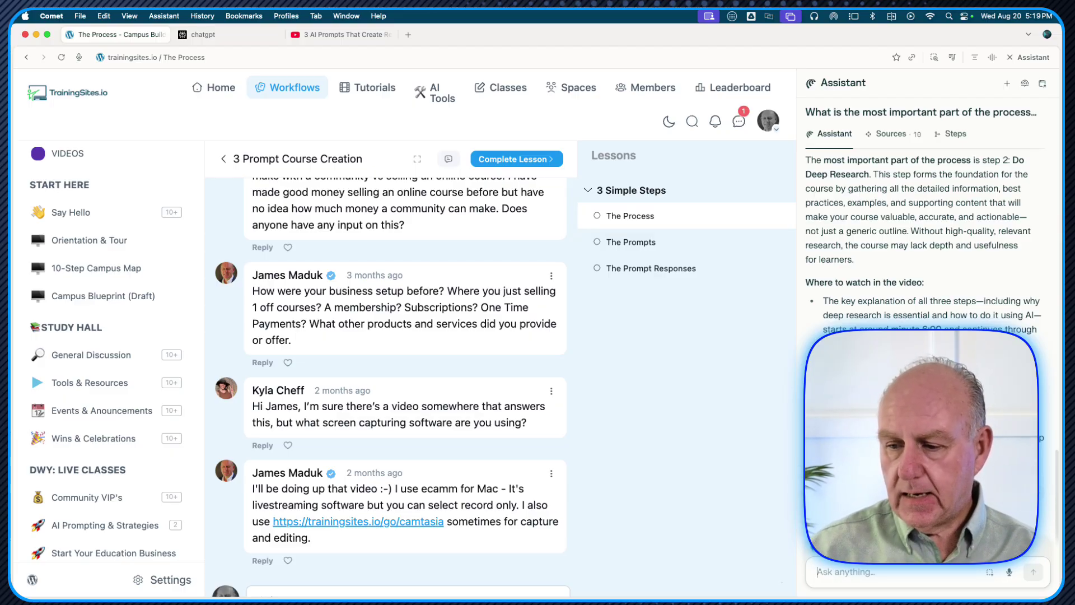
click(1043, 500)
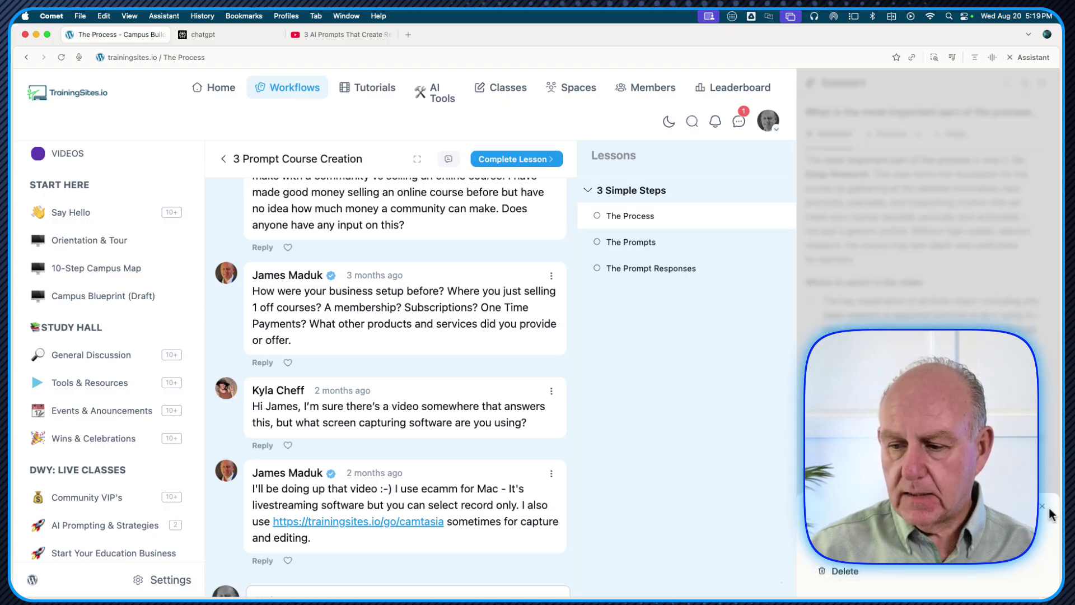
click(1044, 511)
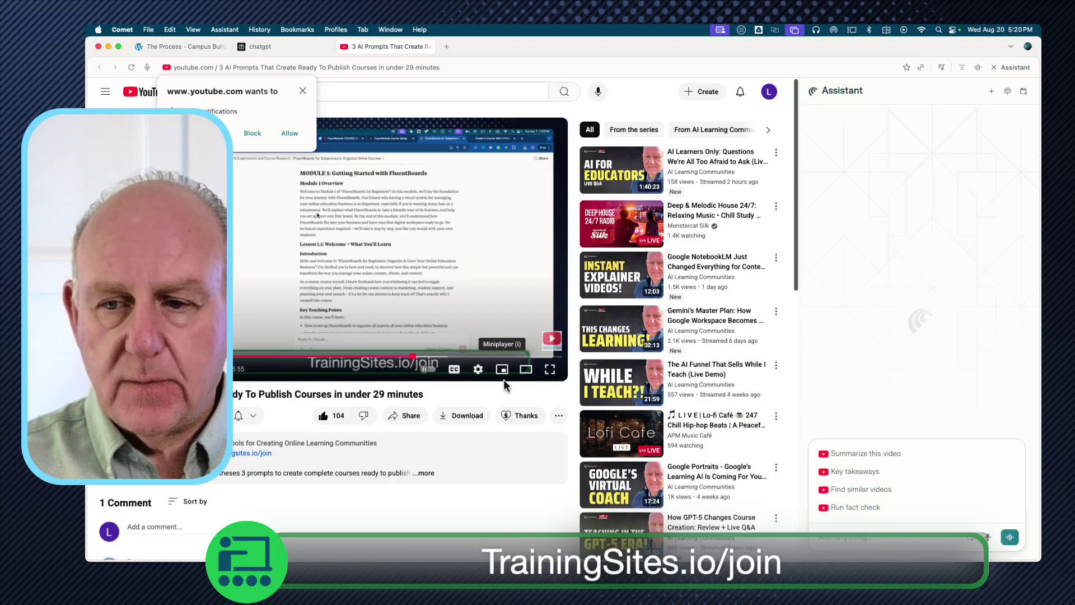
Step: Look over the video's description and suggested videos, then open a new blank tab
scroll(504, 439, down, 6)
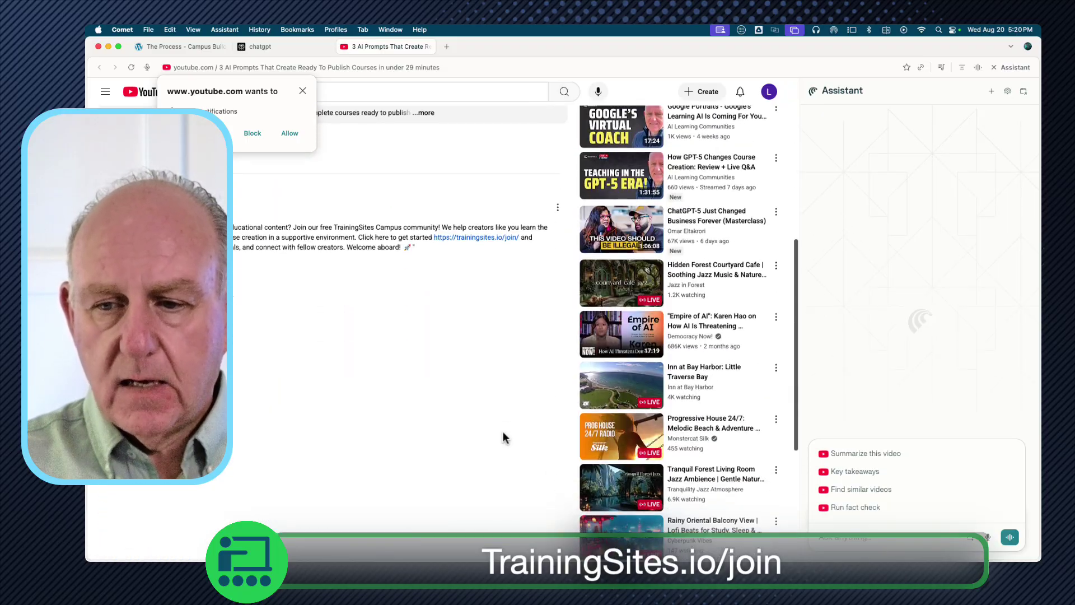
scroll(504, 439, down, 5)
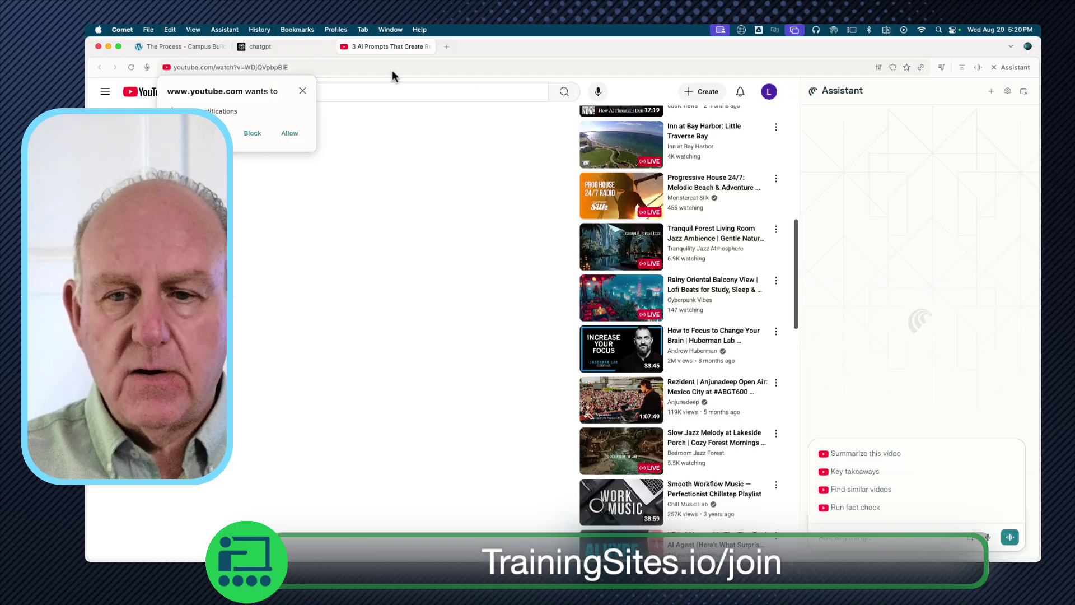
click(445, 46)
Step: Go to labs.google/experiments in the new tab
click(453, 66)
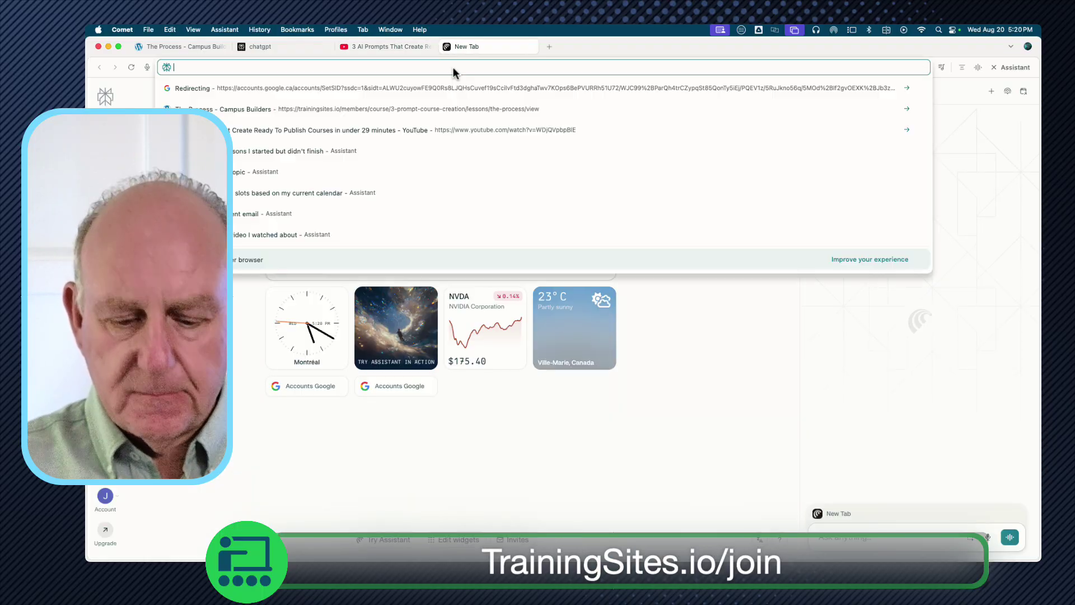
text(goo)
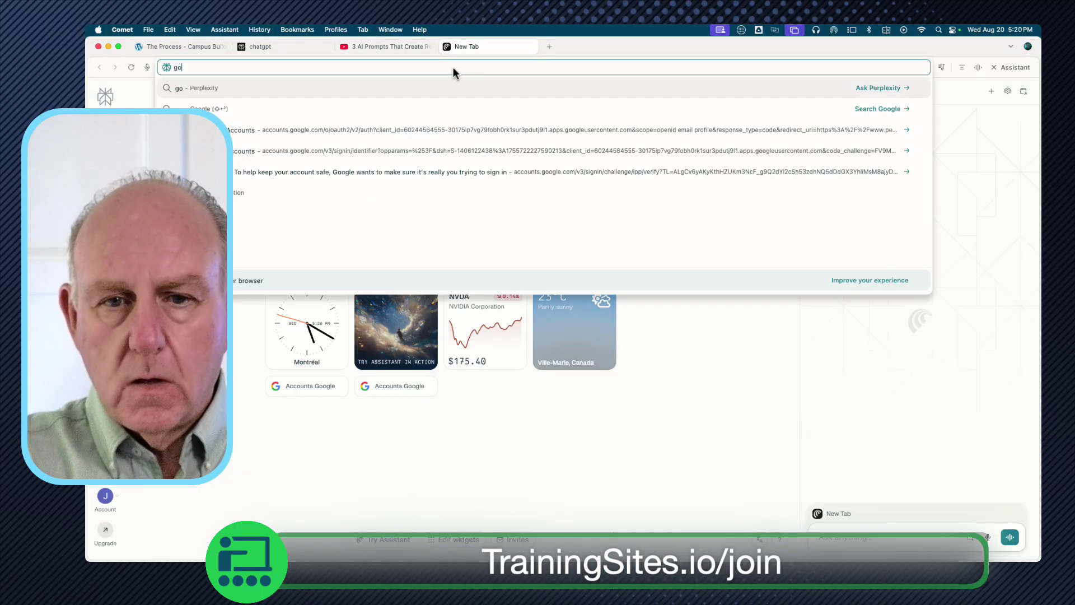
key(BackSpace)
key(BackSpace)
key(BackSpace)
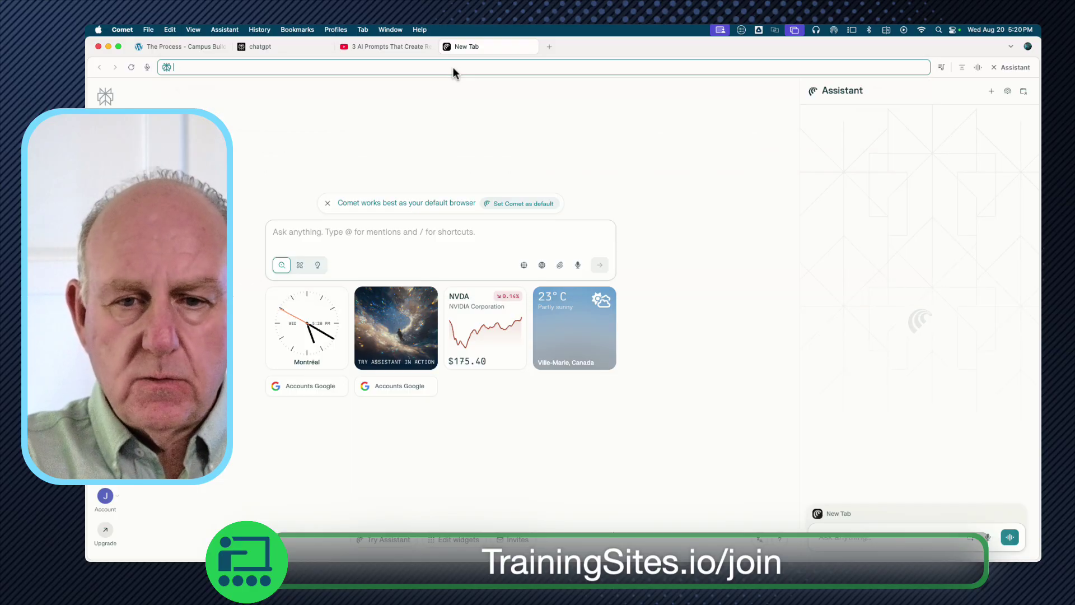
text(g)
key(BackSpace)
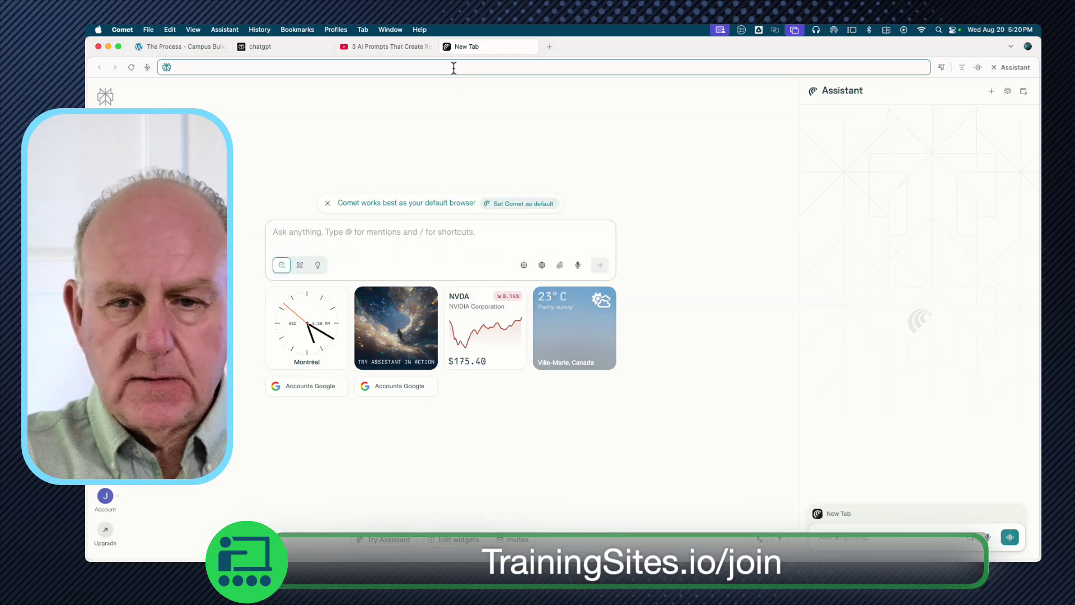
text(labs.google)
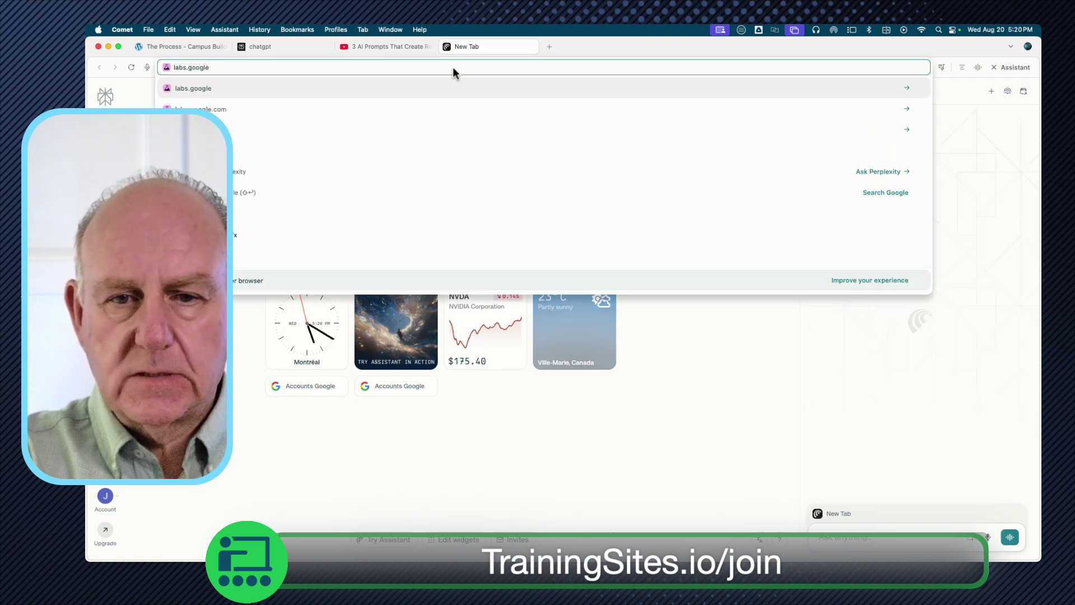
text(/expe)
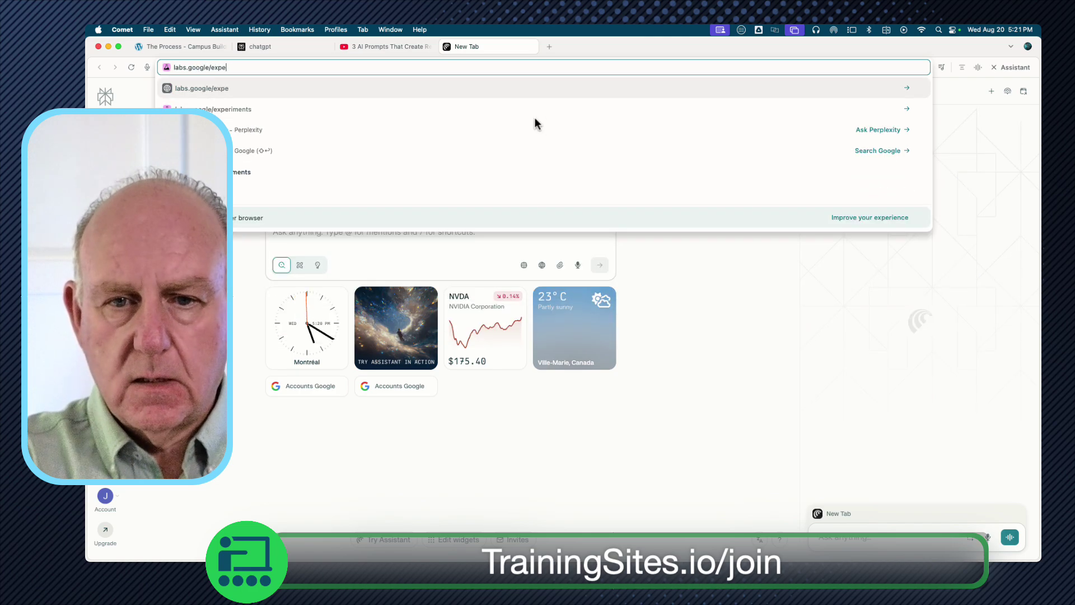
text(riments)
key(Return)
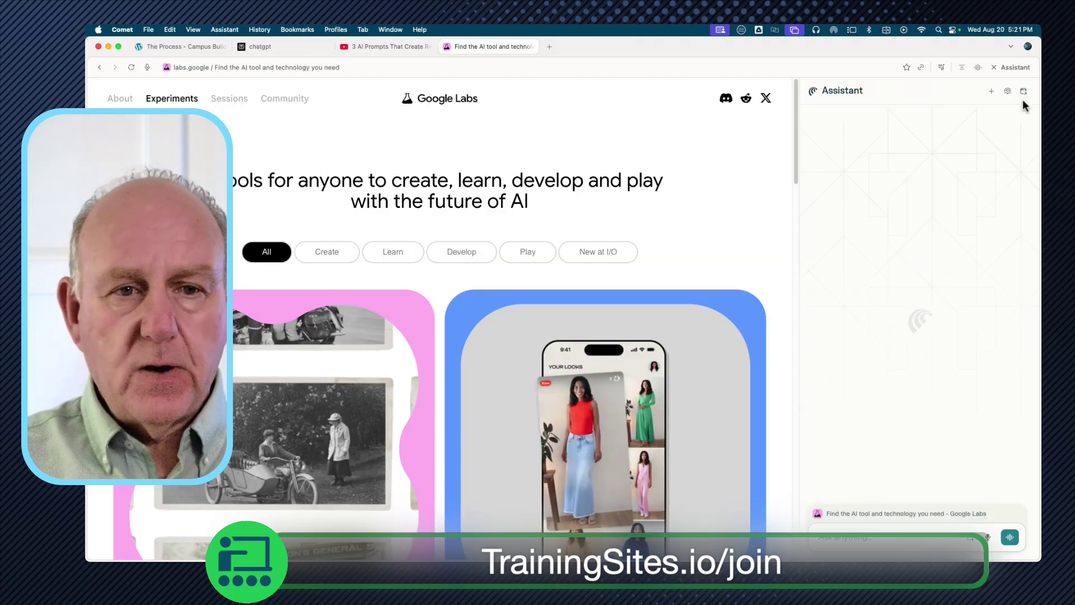
Step: Ask the Assistant which Google Labs experiments will most impact education and read its reply
click(866, 539)
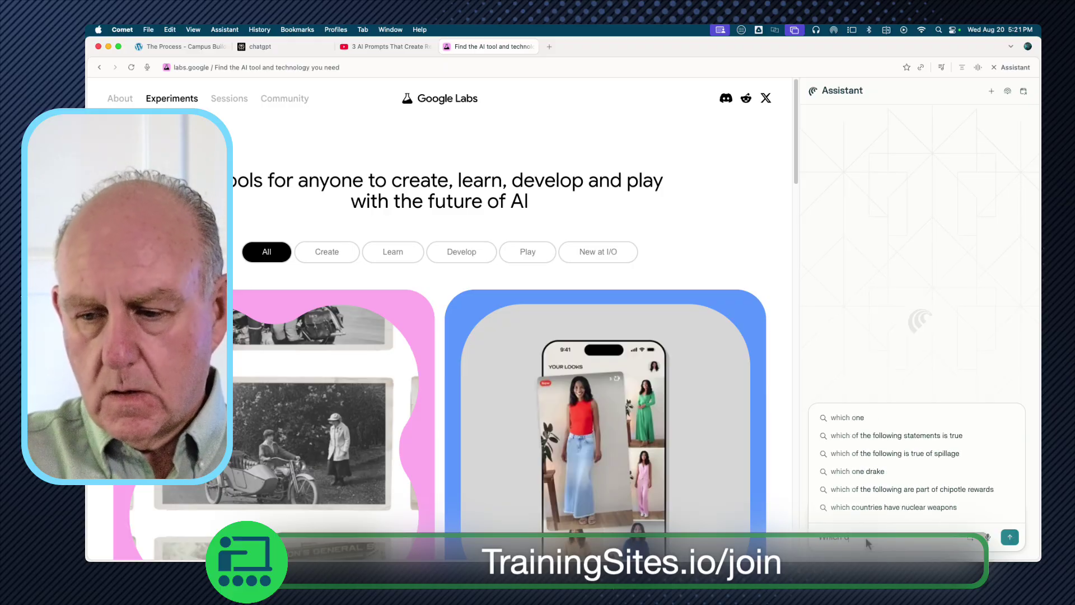
text(f the)
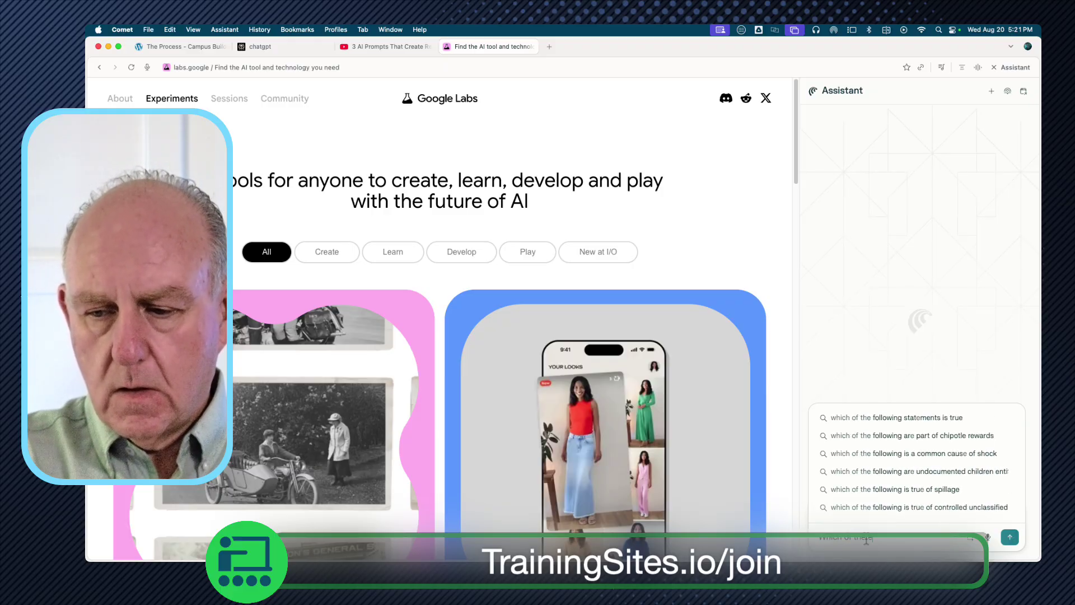
text( experim)
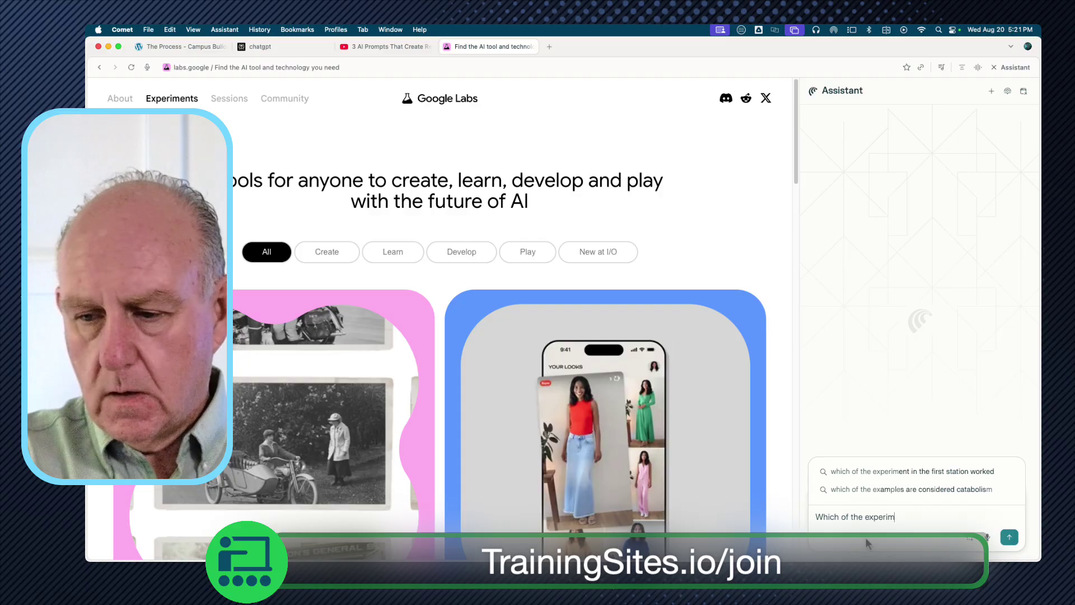
text(ents will hav)
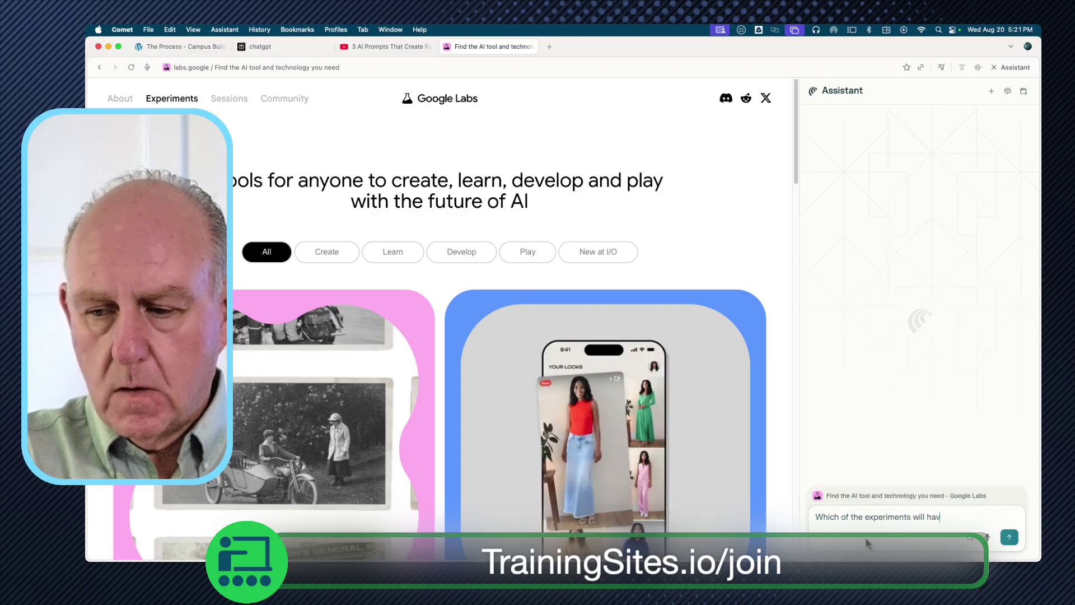
text(e the most impar)
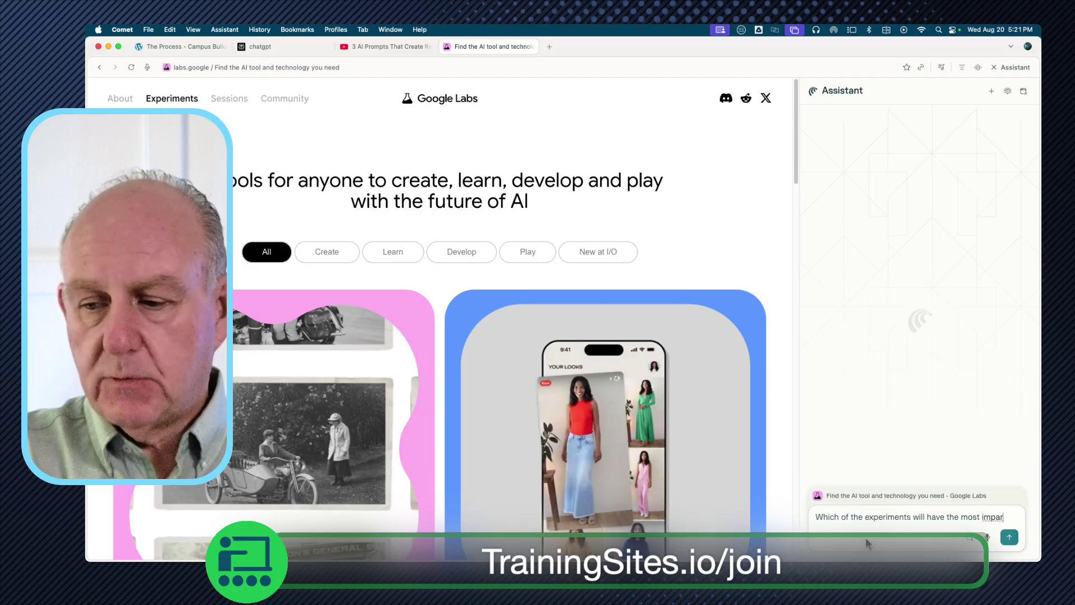
key(BackSpace)
text(ct on education)
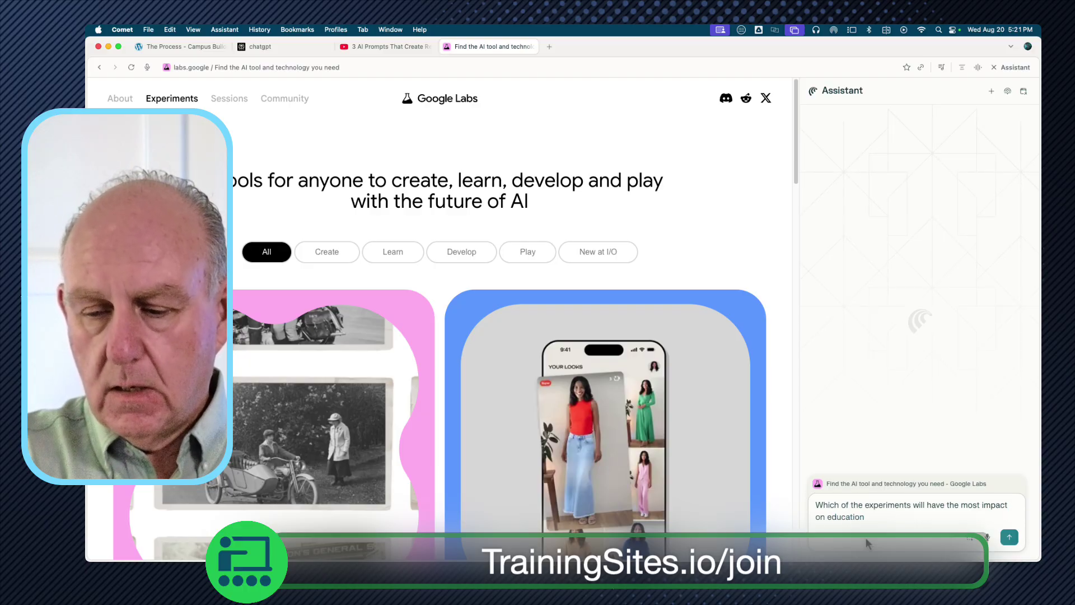
key(Return)
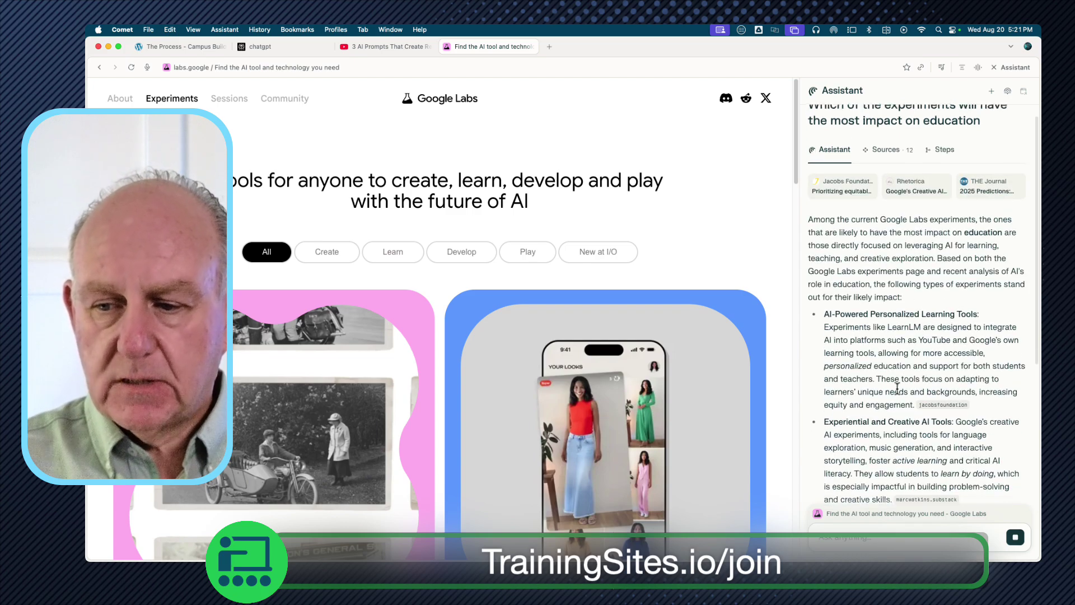
scroll(914, 429, down, 5)
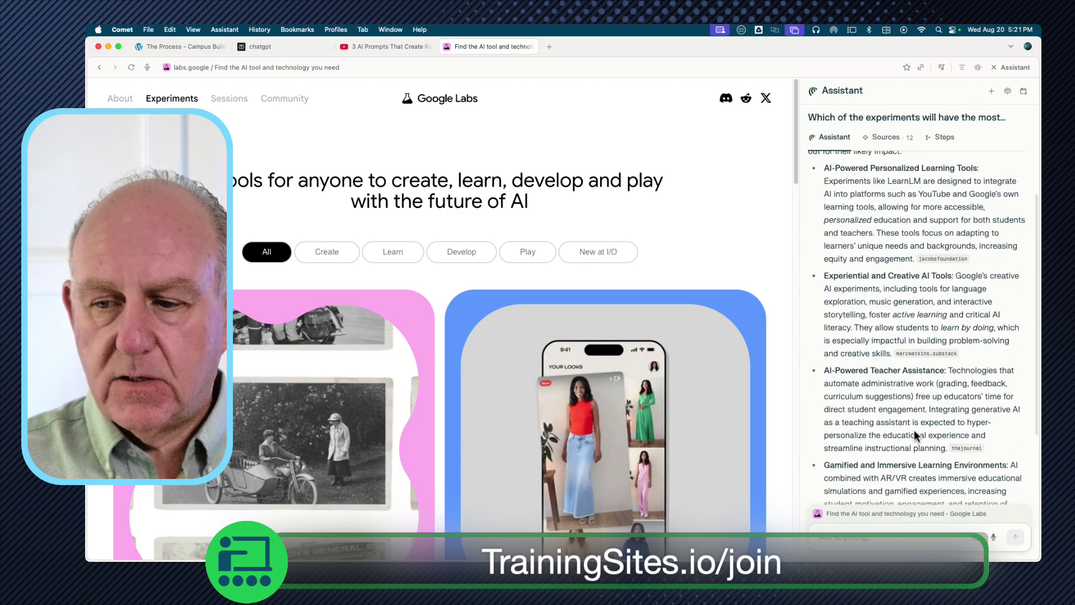
scroll(914, 429, down, 3)
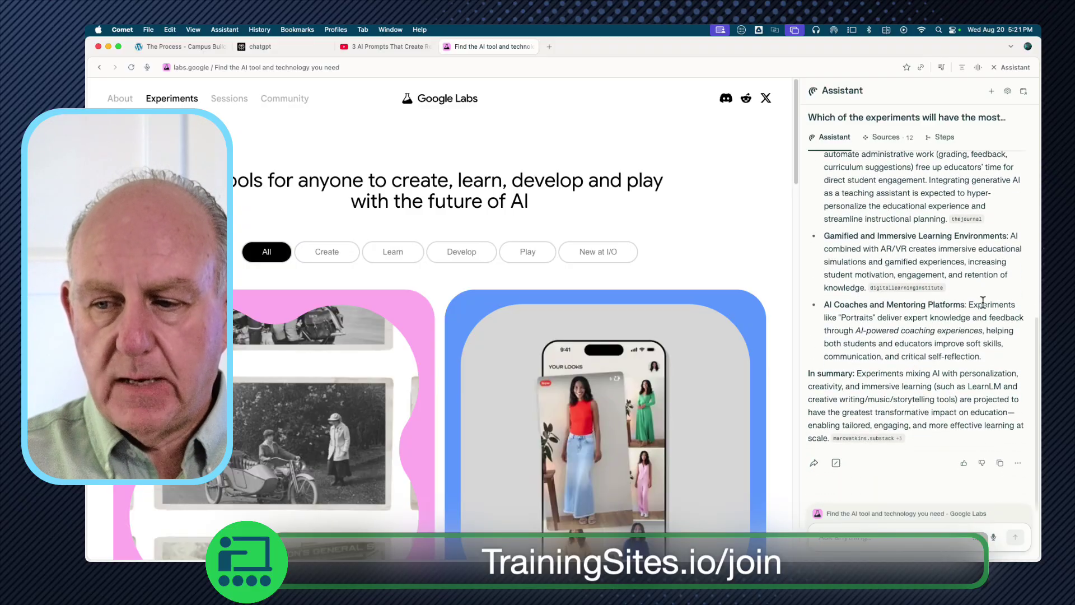
click(868, 535)
text(us)
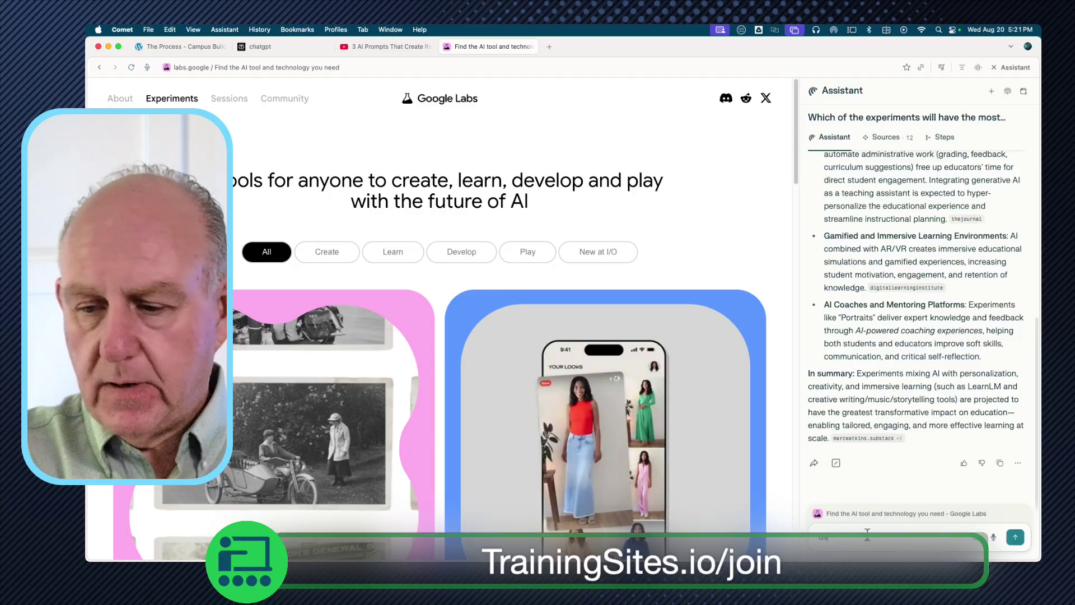
key(BackSpace)
key(BackSpace)
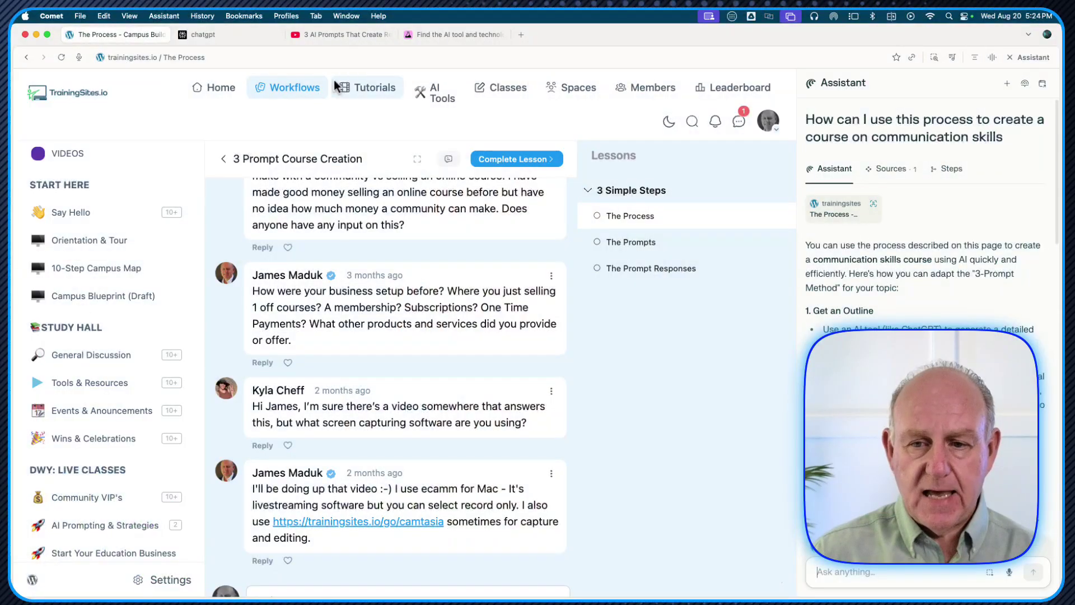
Step: Go from TrainingSites.io Tutorials to Workflows to reach the Courses page listing 10-Step Campus Map and 3 Prompt Course Creation
click(354, 97)
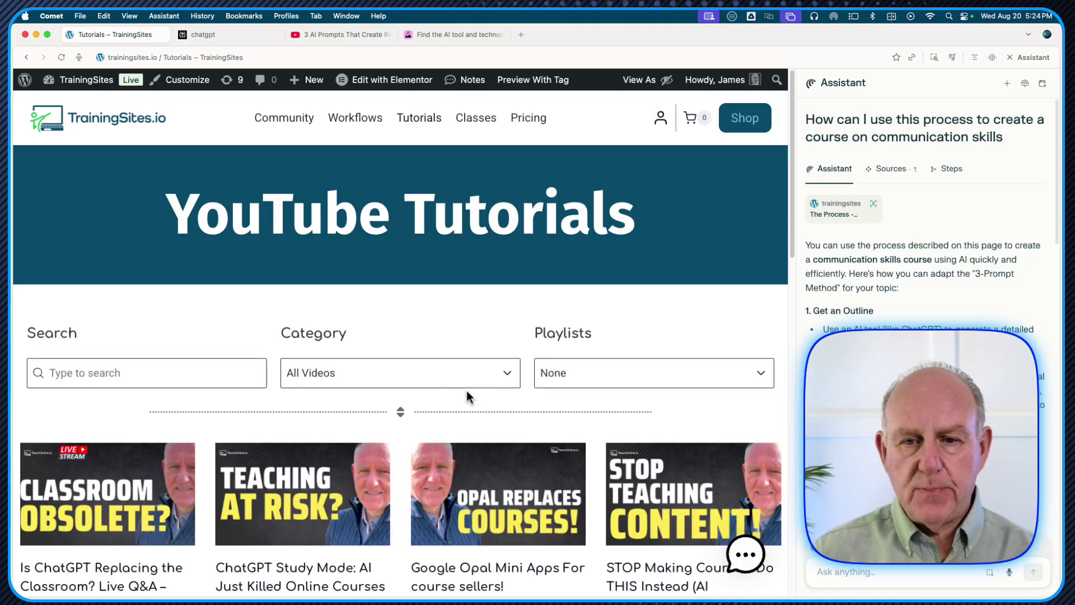
click(355, 128)
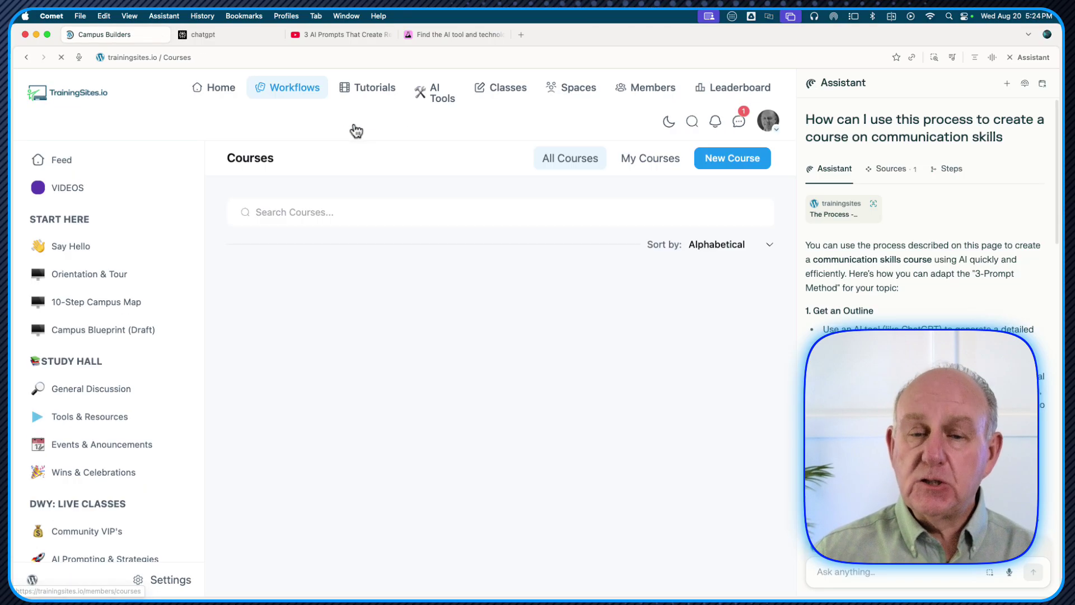